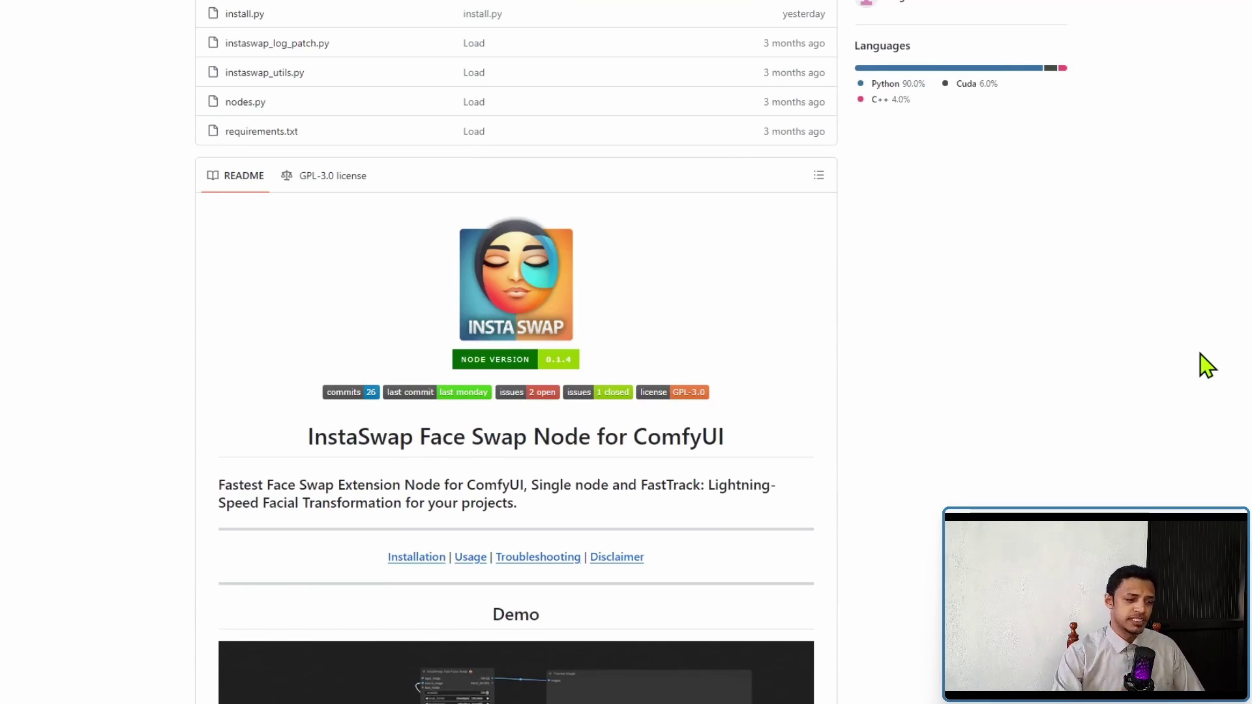
Step: Scroll the ComfyUI-InstaSwap README down to its Installation section
{"action": "scroll", "coordinate": [1207, 365], "scroll_direction": "down", "scroll_amount": 2}
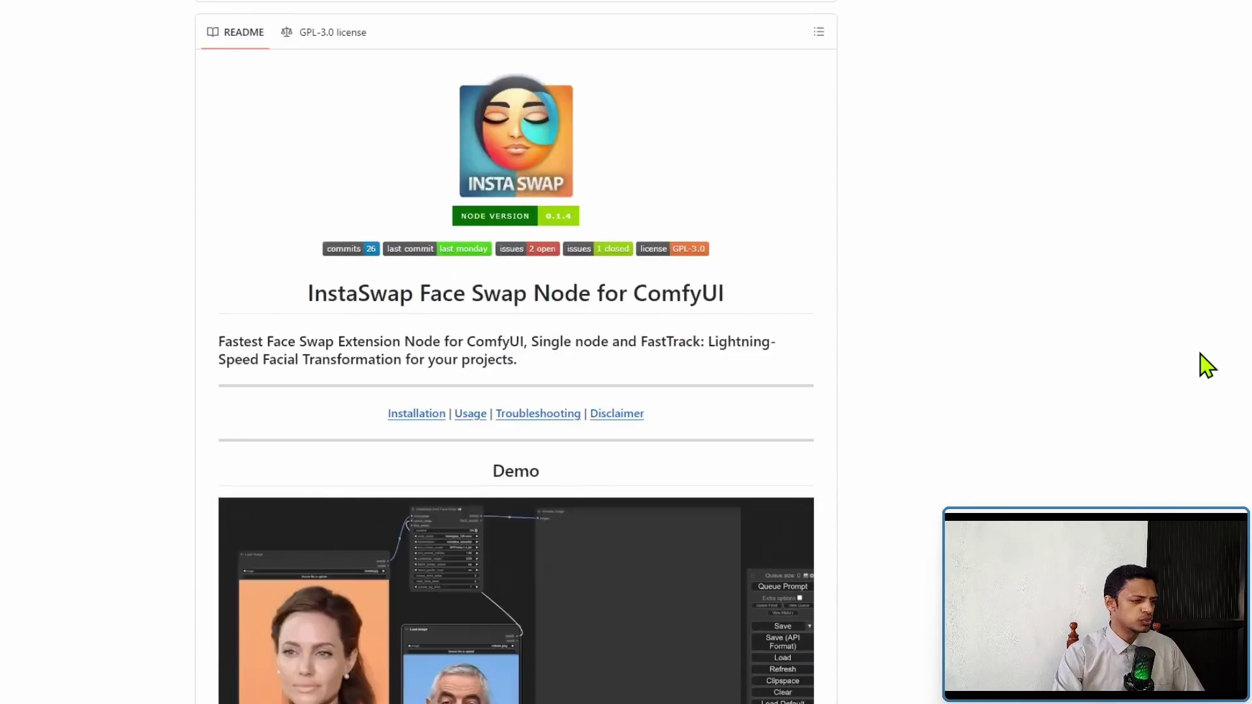
{"action": "scroll", "coordinate": [1201, 365], "scroll_direction": "down", "scroll_amount": 5}
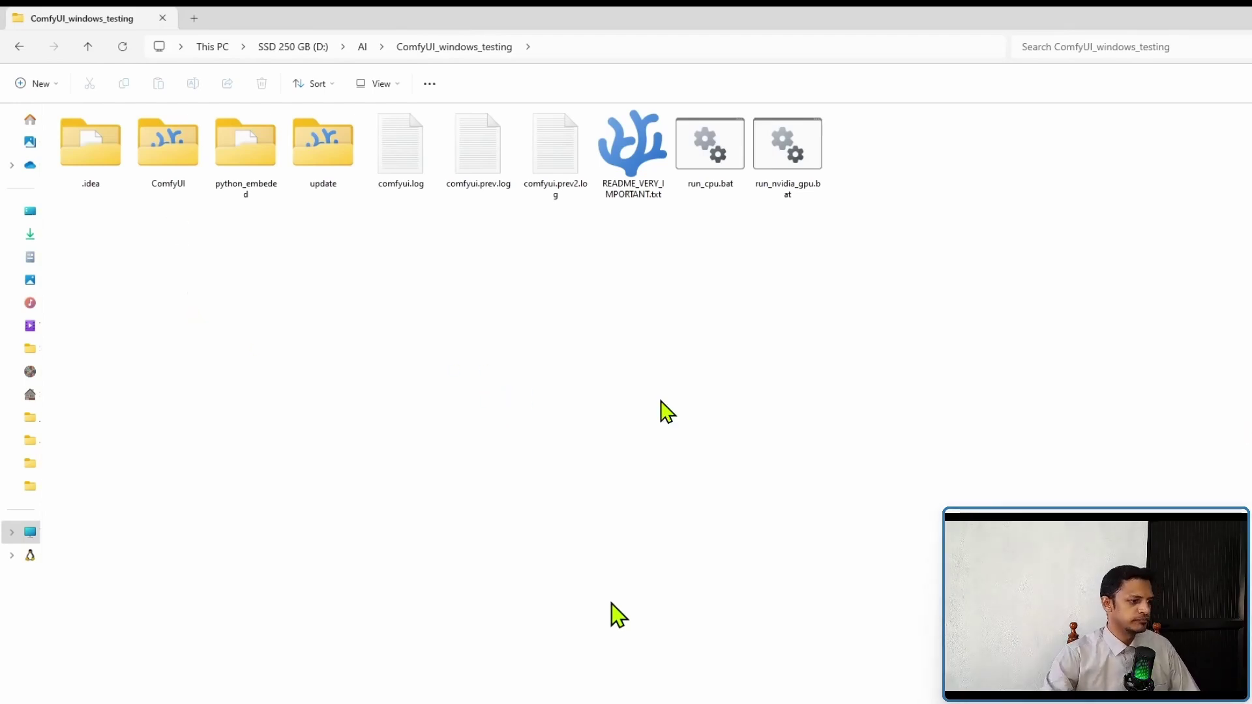
Step: Open a Command Prompt in ComfyUI\custom_nodes by entering cmd in Explorer's address bar
{"action": "double_click", "coordinate": [169, 143]}
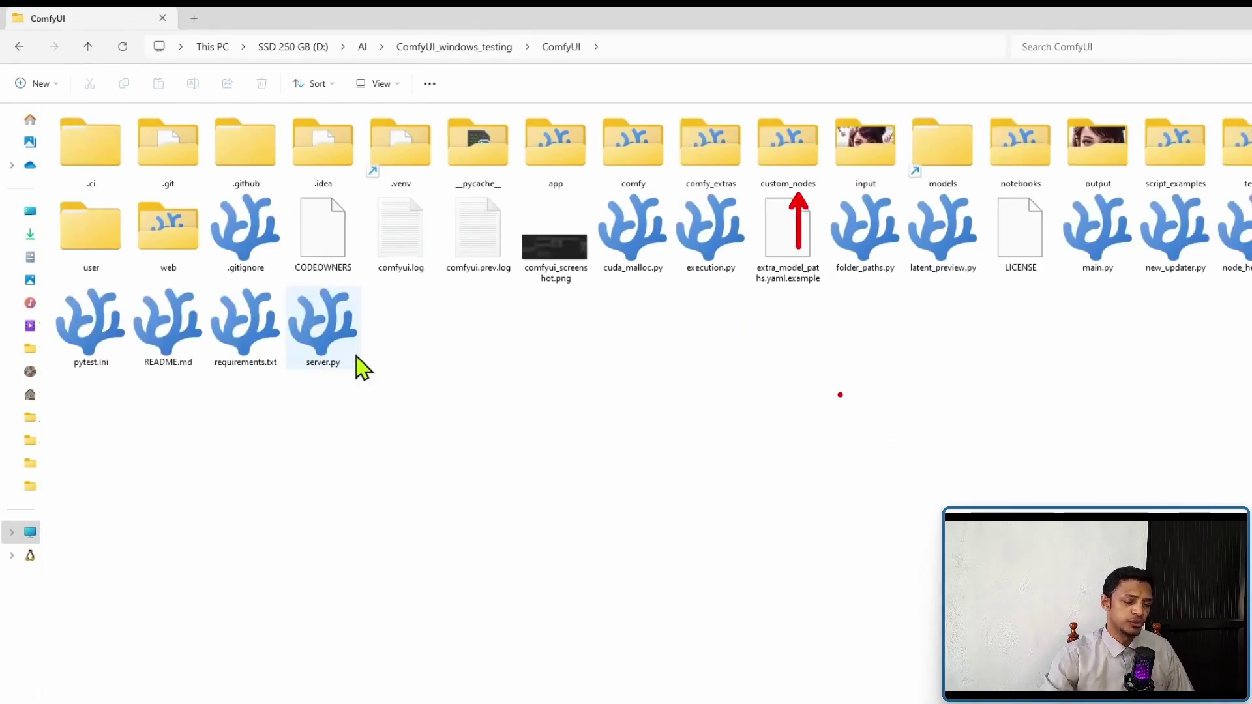
{"action": "double_click", "coordinate": [796, 137]}
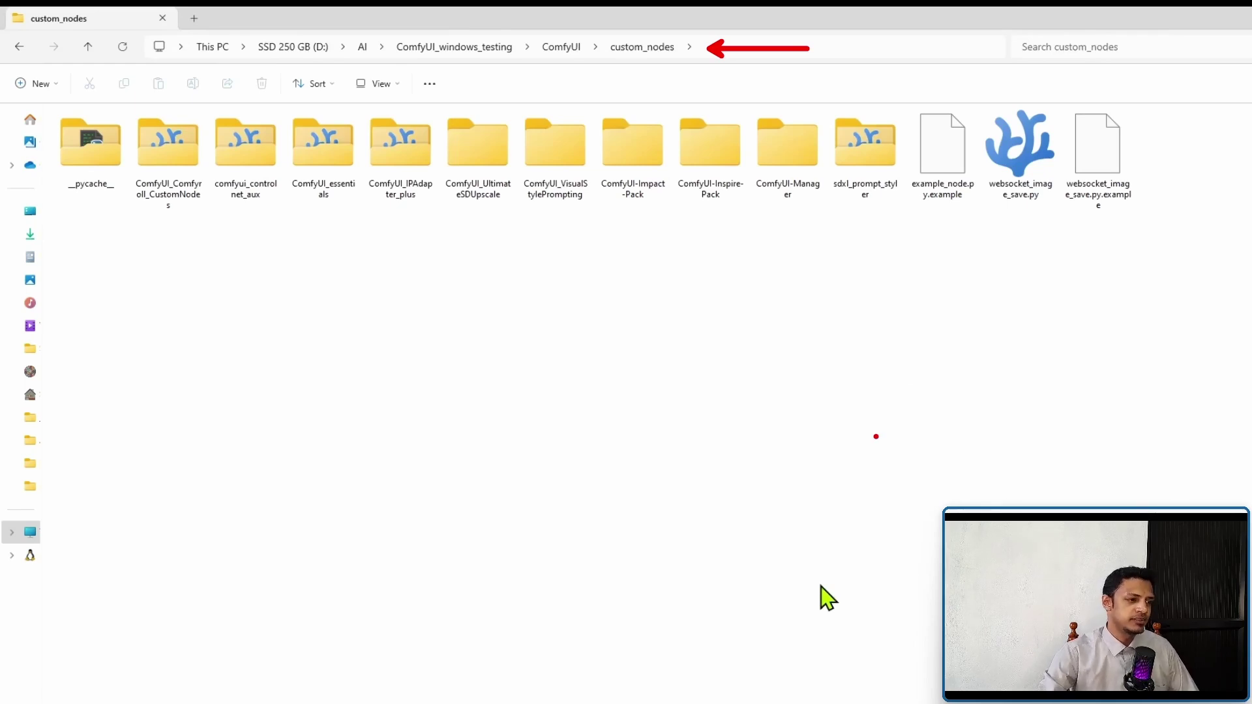
{"action": "left_click", "coordinate": [293, 46]}
{"action": "type", "text": "cmd"}
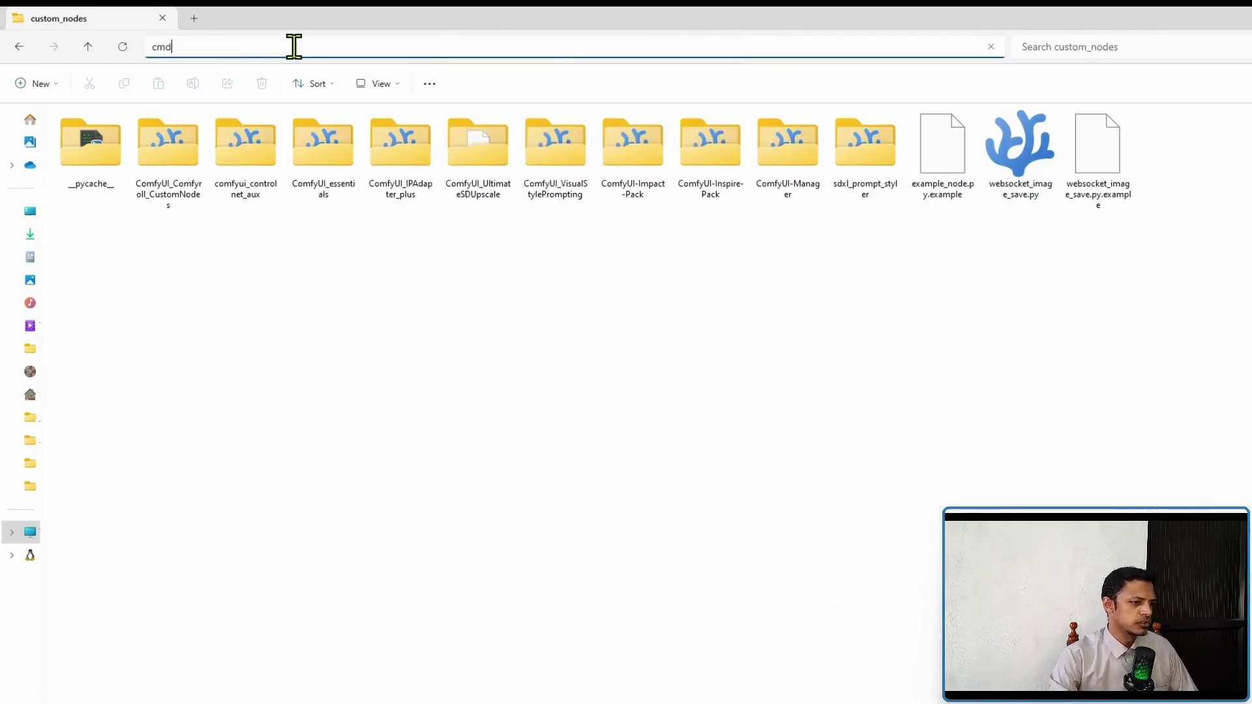
{"action": "key", "text": "Return"}
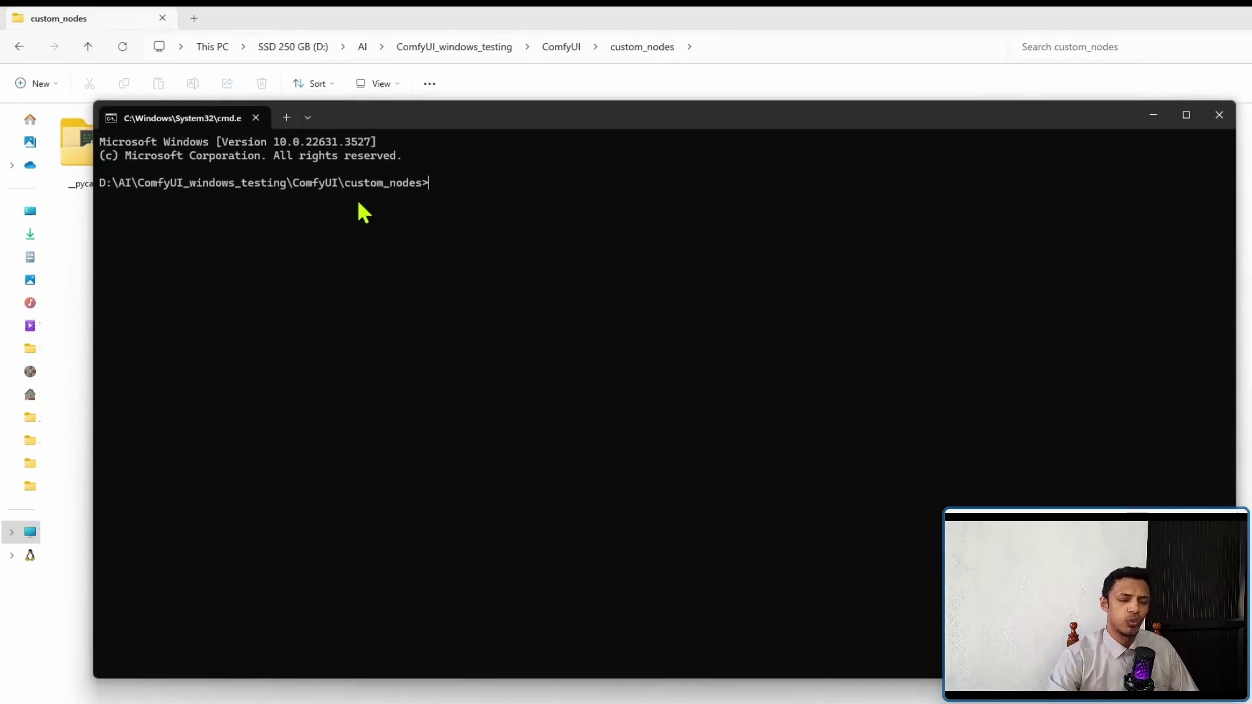
Step: Copy the ComfyUI-InstaSwap repository's HTTPS clone URL from GitHub
{"action": "key", "text": "alt+Tab"}
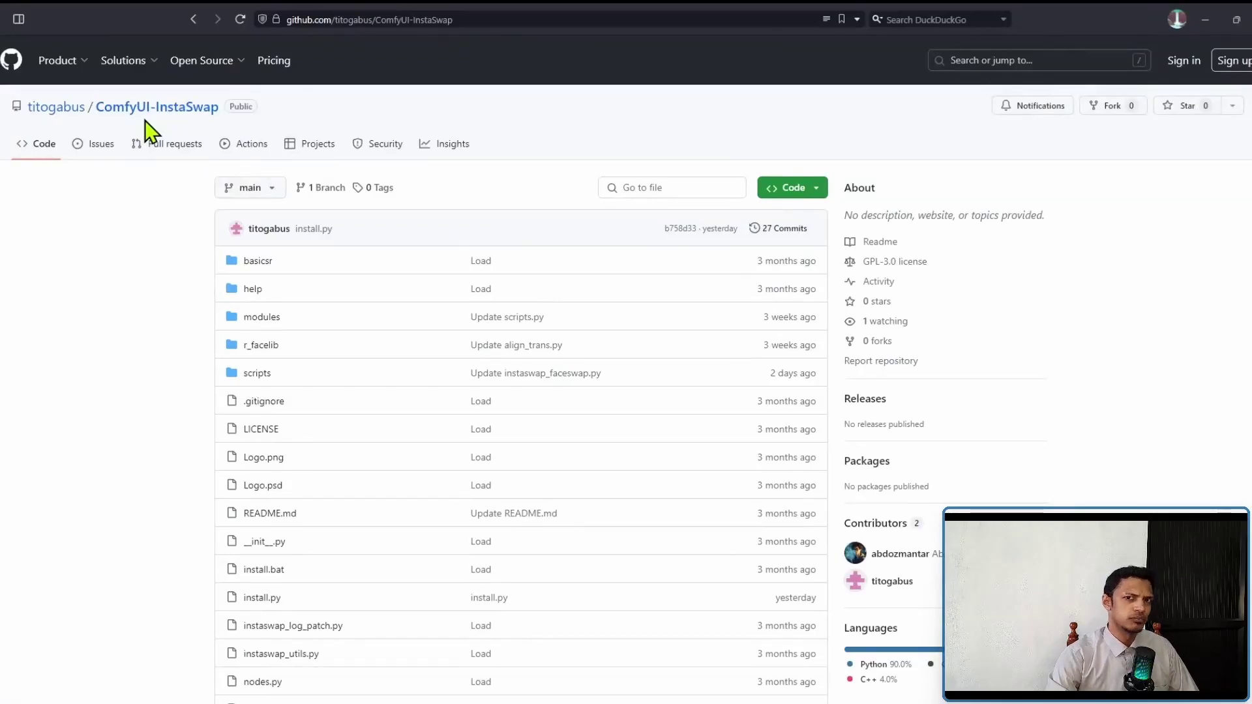
{"action": "left_click", "coordinate": [816, 189]}
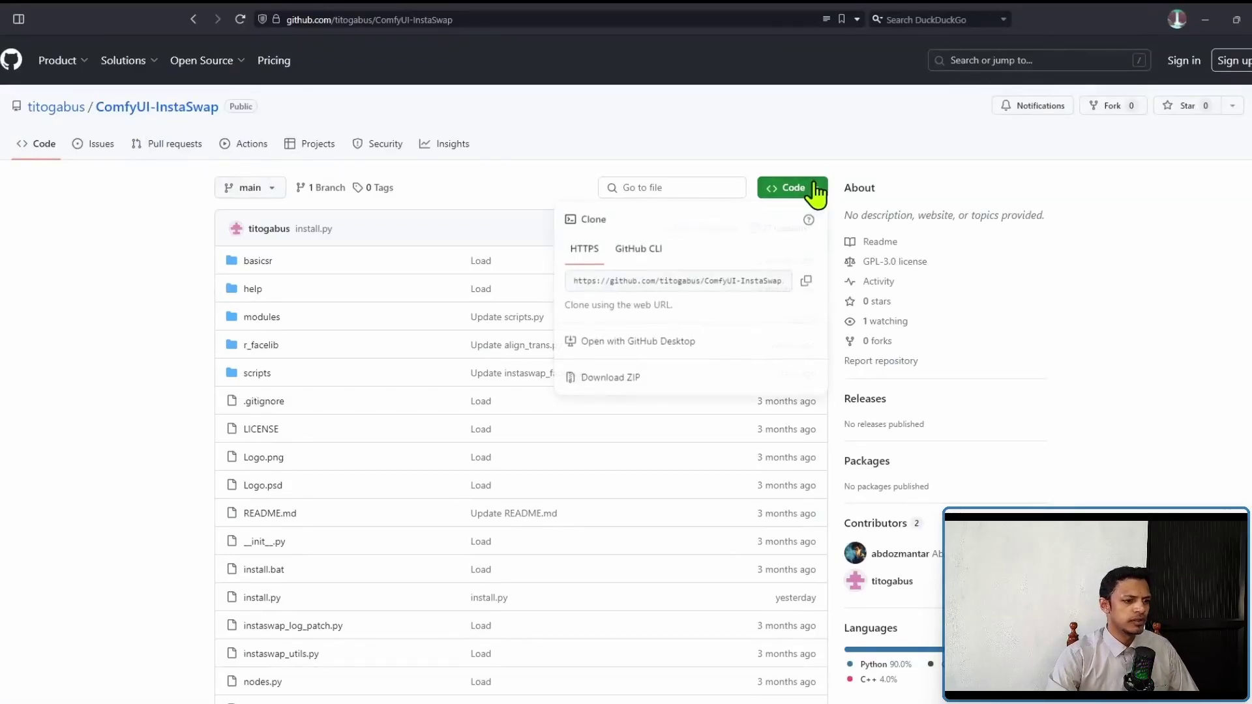
{"action": "left_click", "coordinate": [809, 281]}
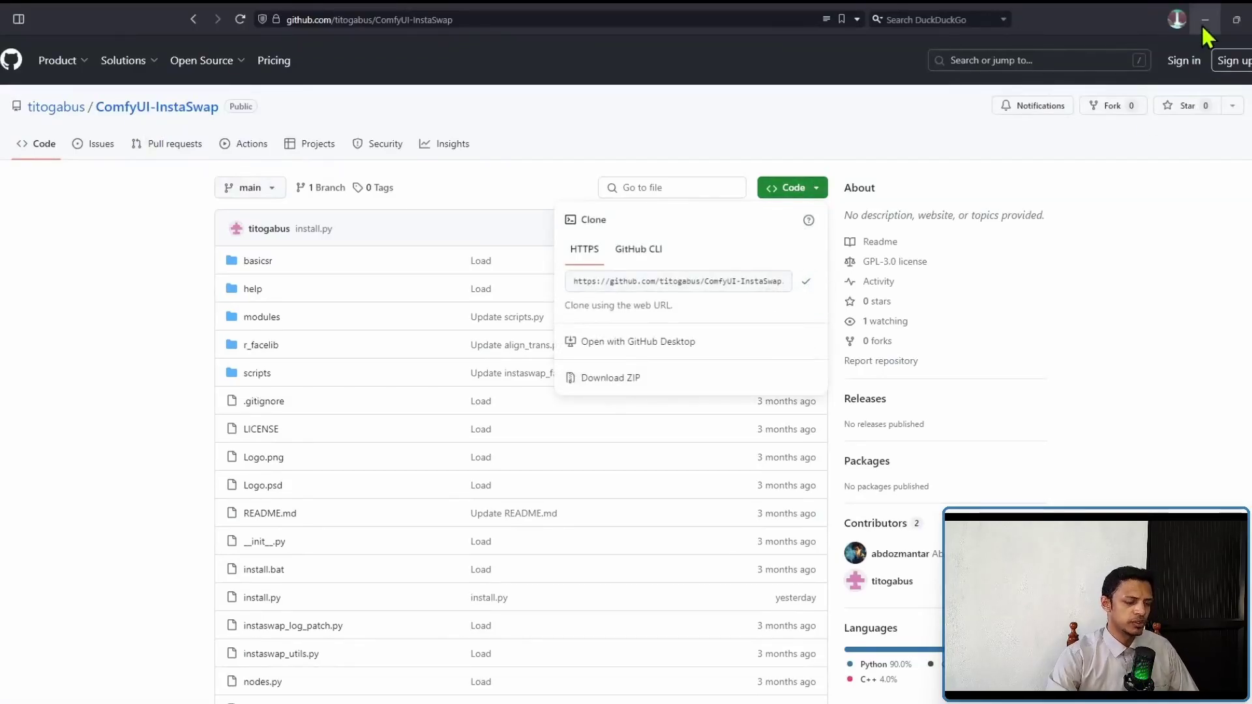
{"action": "left_click", "coordinate": [1206, 20]}
Step: Run git clone with the copied InstaSwap URL in custom_nodes
{"action": "type", "text": "gi"}
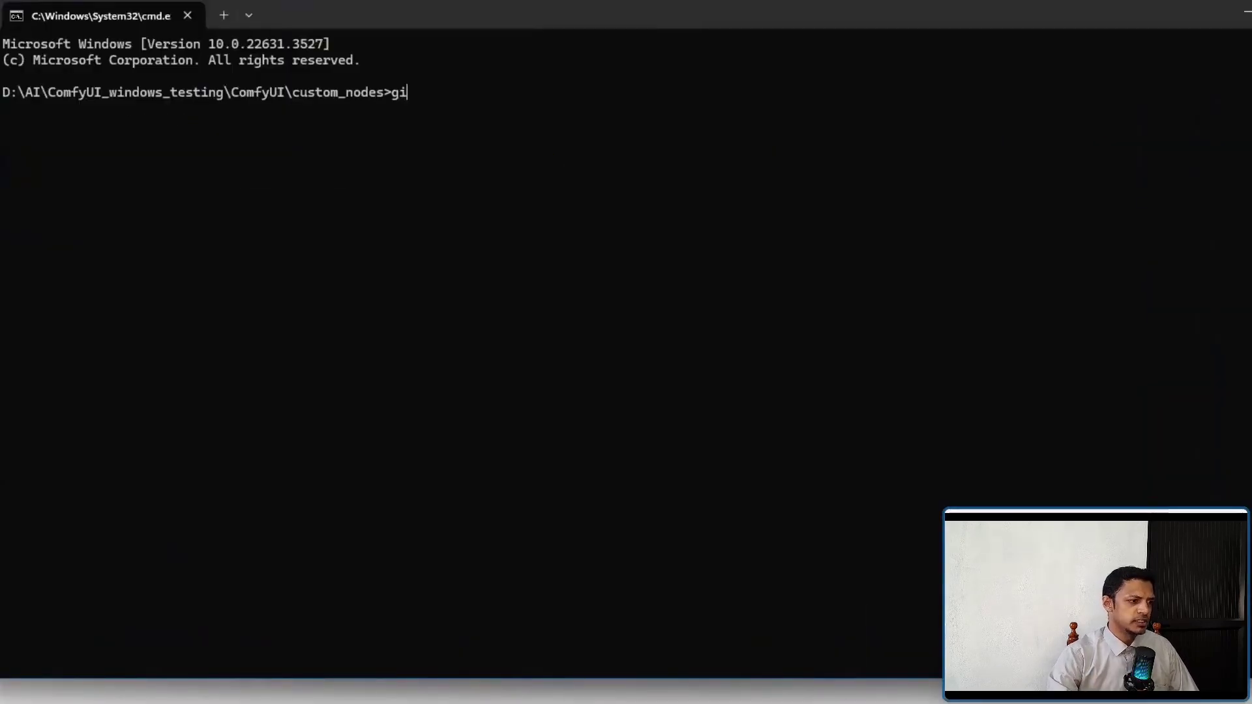
{"action": "type", "text": "t clone"}
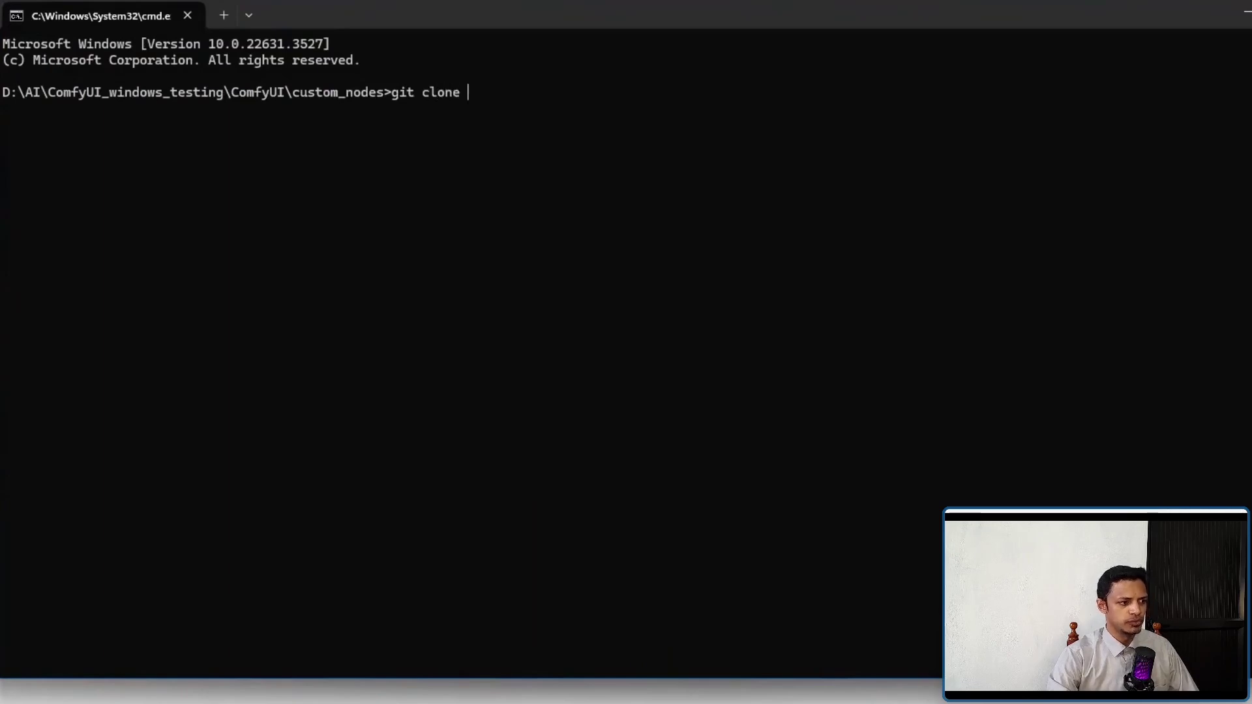
{"action": "key", "text": "ctrl+v"}
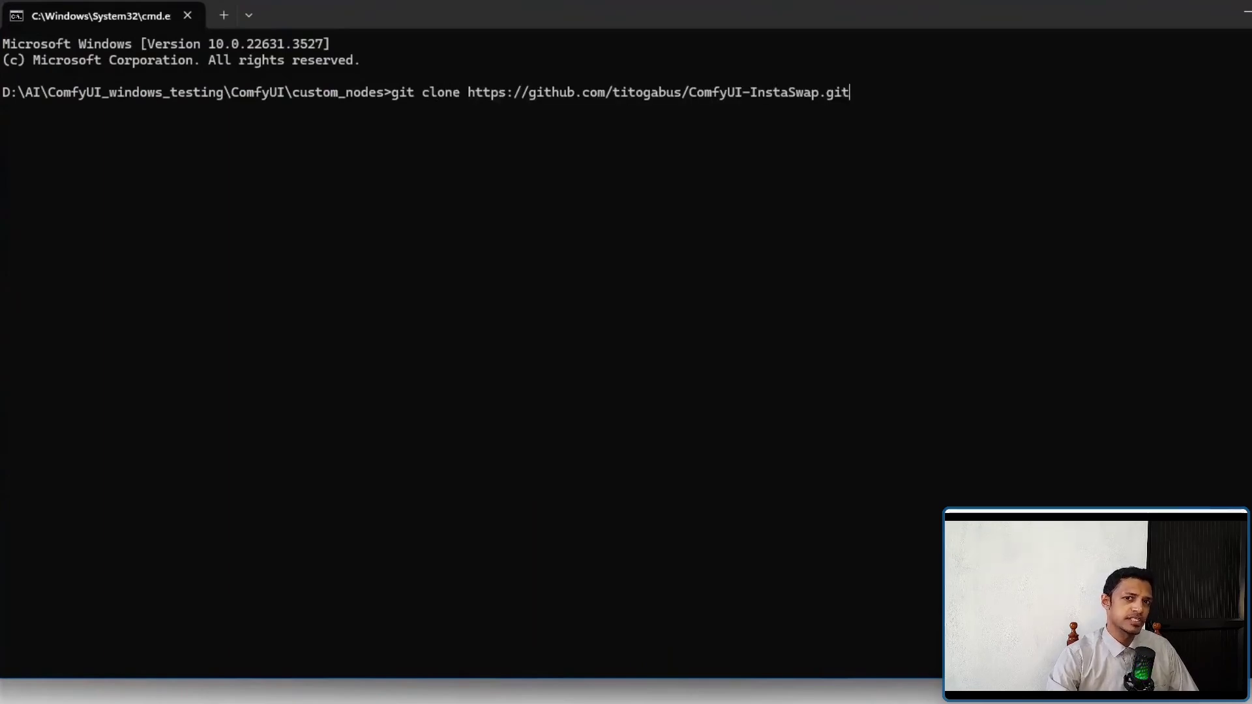
{"action": "key", "text": "Return"}
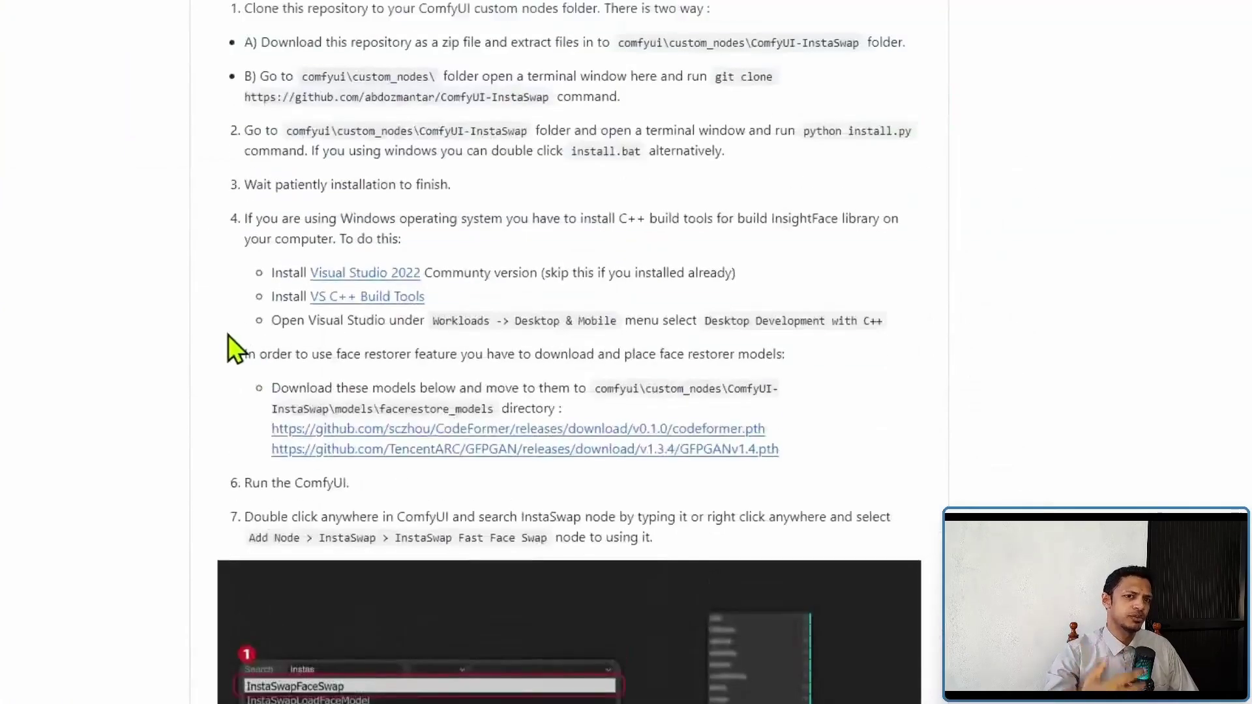
{"action": "scroll", "coordinate": [241, 365], "scroll_direction": "up", "scroll_amount": 3}
{"action": "scroll", "coordinate": [261, 339], "scroll_direction": "down", "scroll_amount": 1}
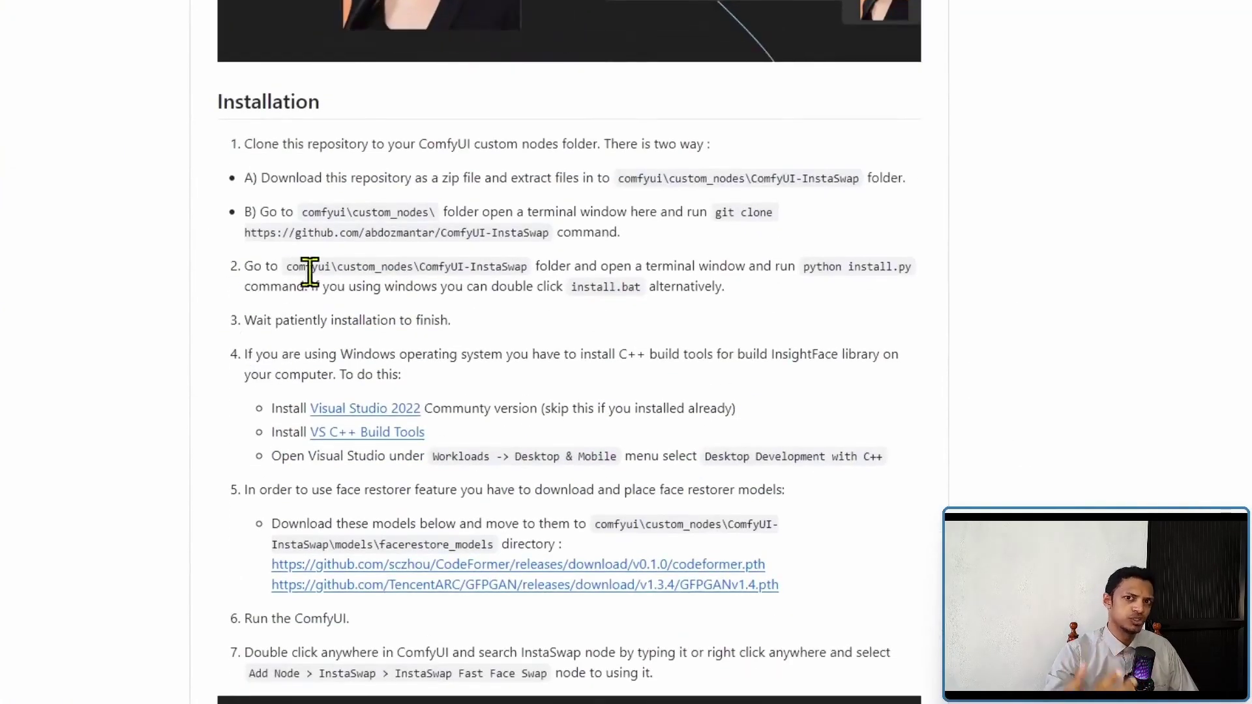
Step: Highlight the 'python install.py' command in README step 2
{"action": "left_click_drag", "start_coordinate": [804, 266], "coordinate": [911, 268]}
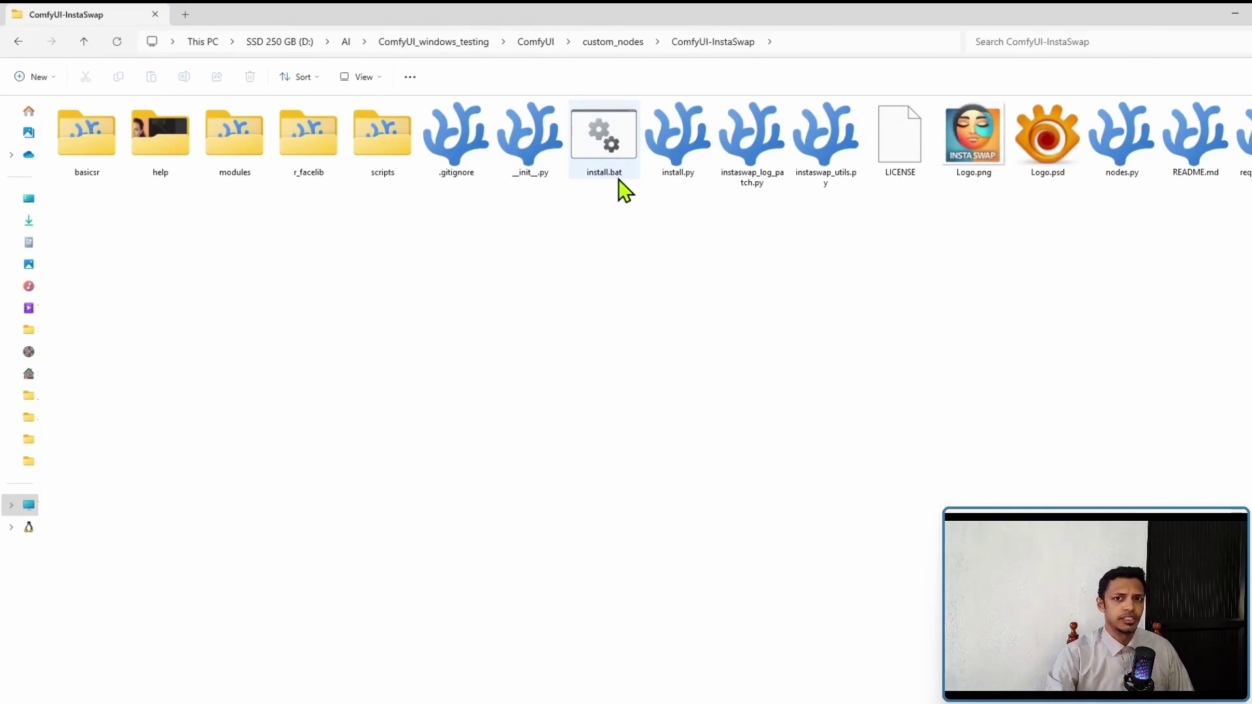
Step: Run install.bat in the ComfyUI-InstaSwap folder to install the node
{"action": "double_click", "coordinate": [606, 170]}
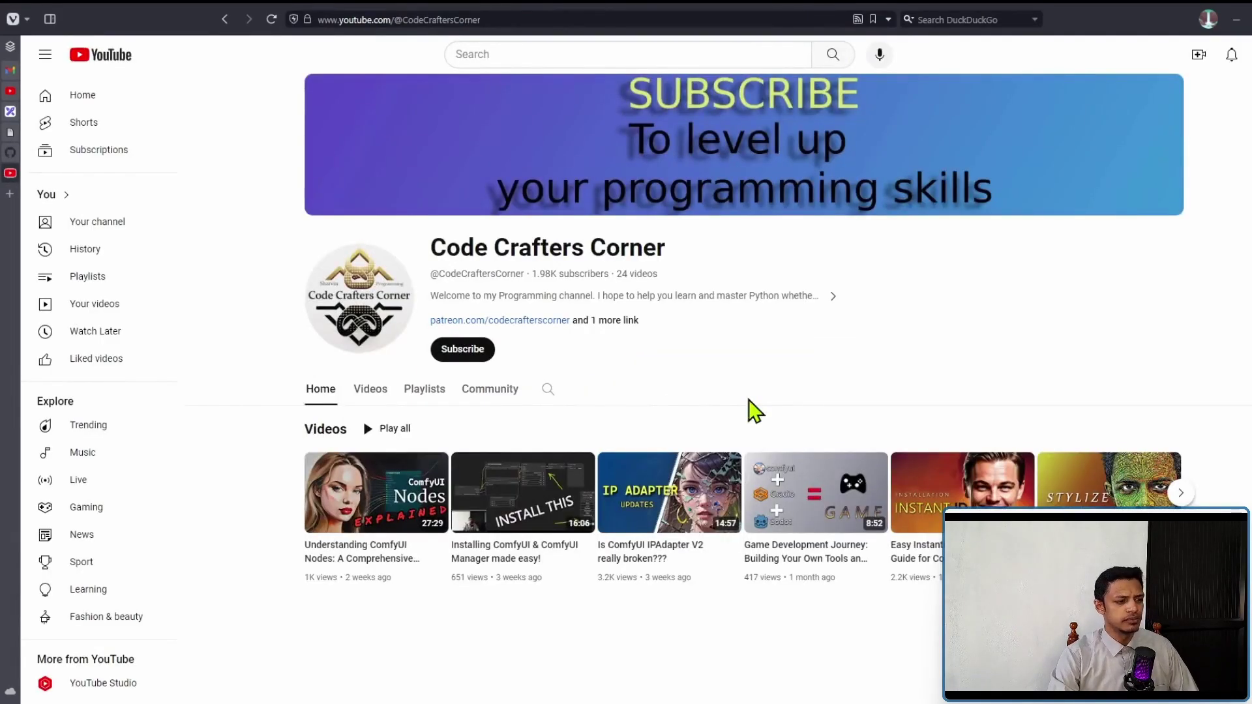
Step: Scroll through the YouTube channel's video grid, then close that tab
{"action": "scroll", "coordinate": [820, 391], "scroll_direction": "down", "scroll_amount": 8}
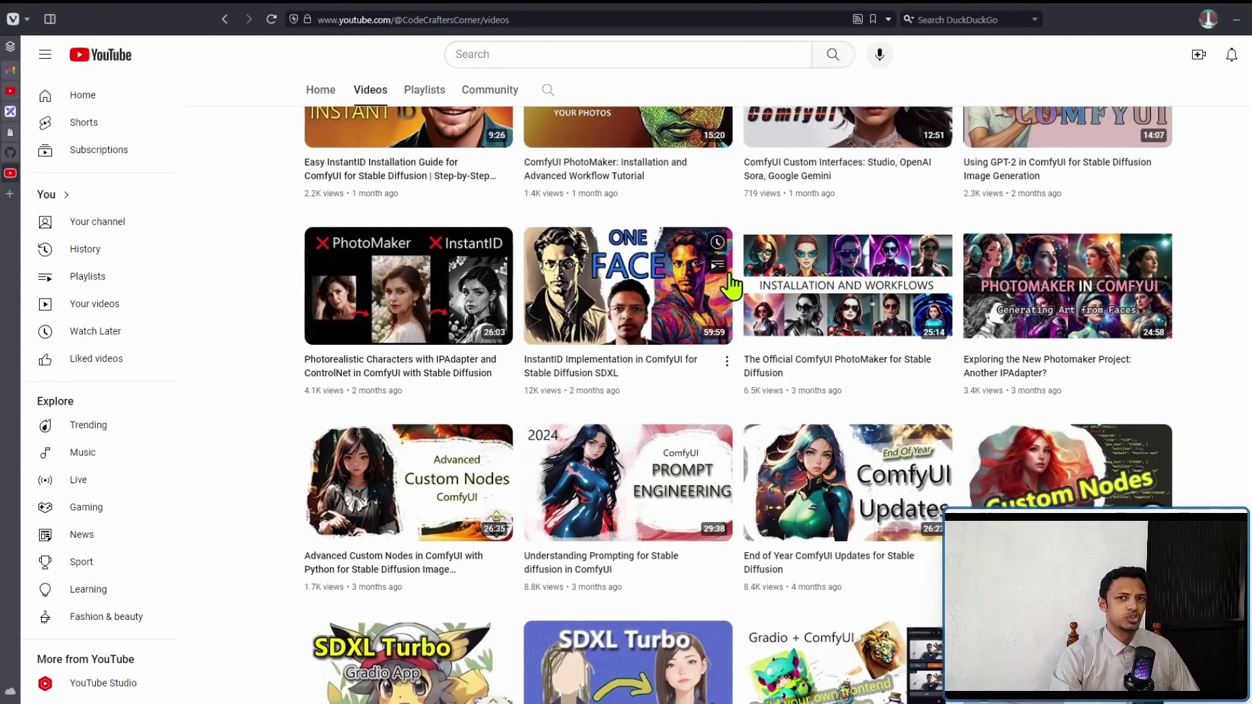
{"action": "key", "text": "ctrl+w"}
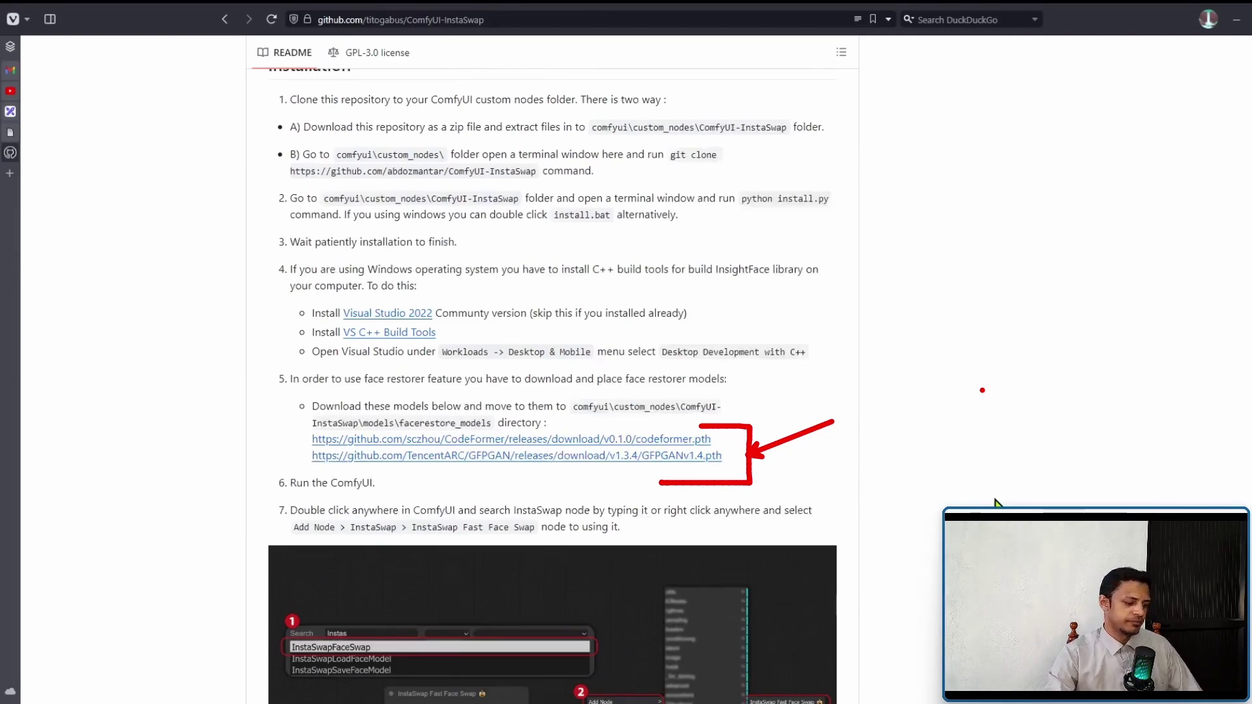
Step: Scroll the README to step 5's CodeFormer and GFPGAN download links
{"action": "scroll", "coordinate": [291, 226], "scroll_direction": "down", "scroll_amount": 2}
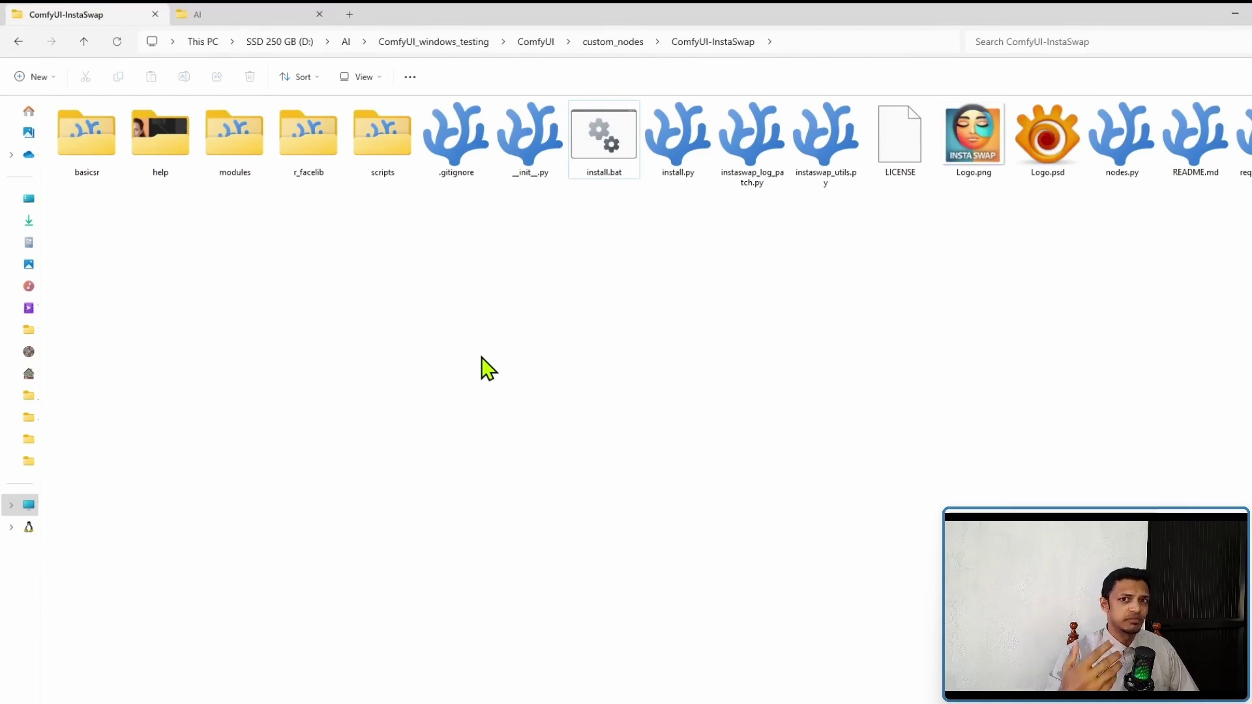
Step: Create a new folder named models in ComfyUI-InstaSwap and open it
{"action": "right_click", "coordinate": [526, 363]}
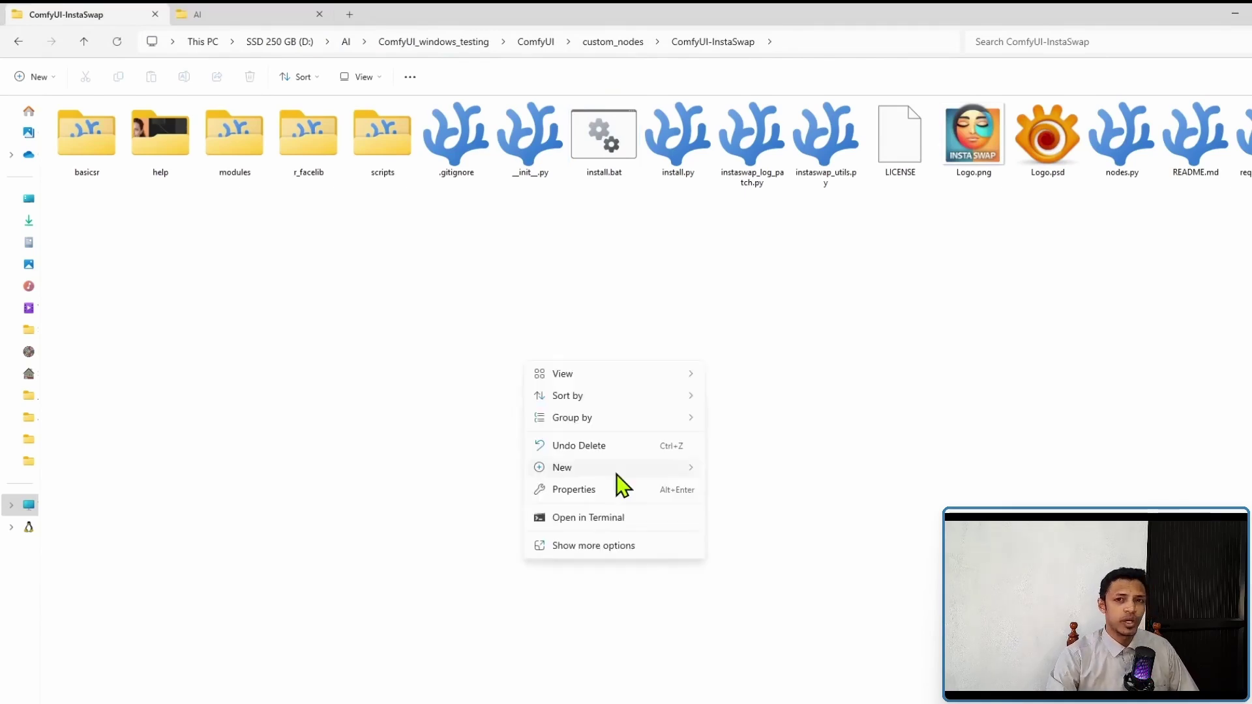
{"action": "left_click", "coordinate": [754, 481]}
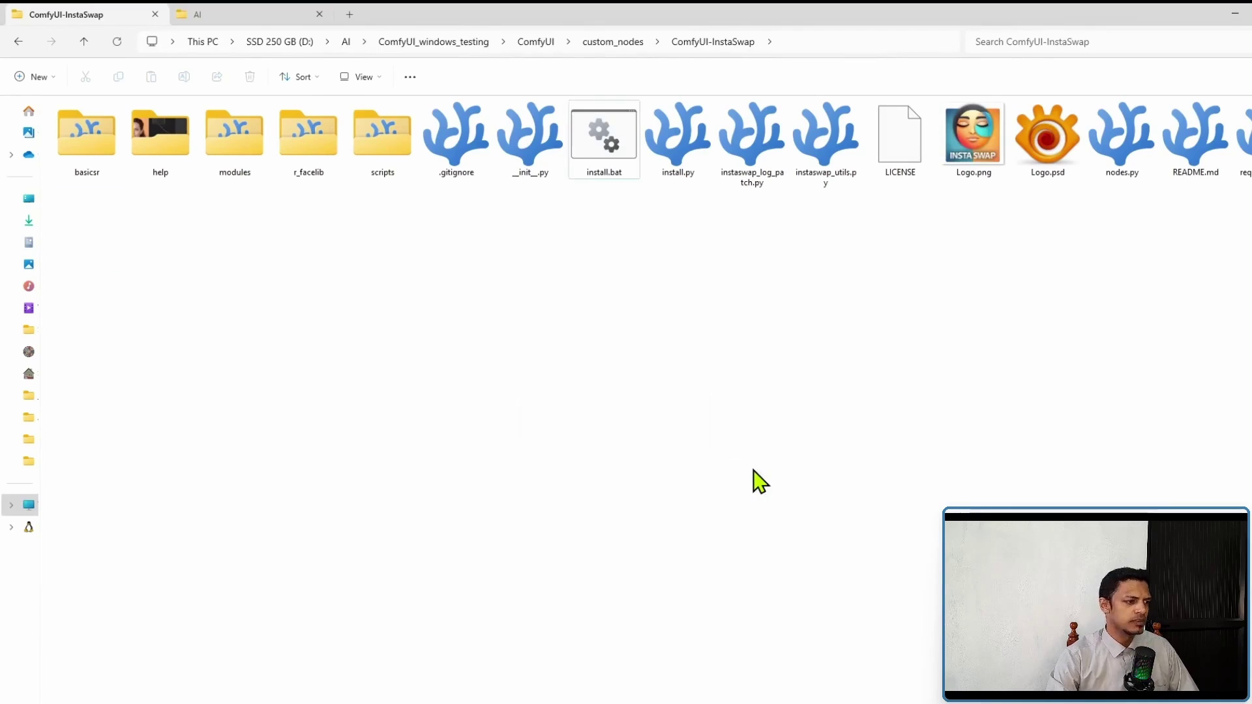
{"action": "key", "text": "ctrl+shift+n"}
{"action": "type", "text": "models"}
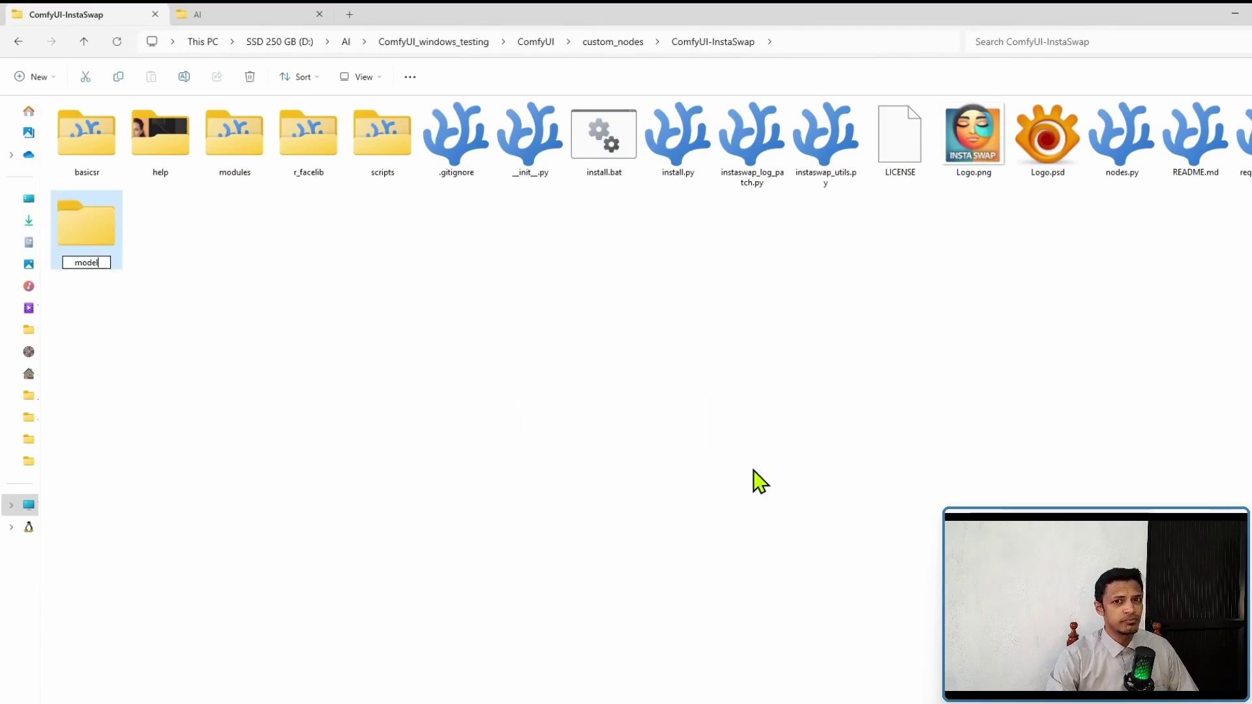
{"action": "key", "text": "Return"}
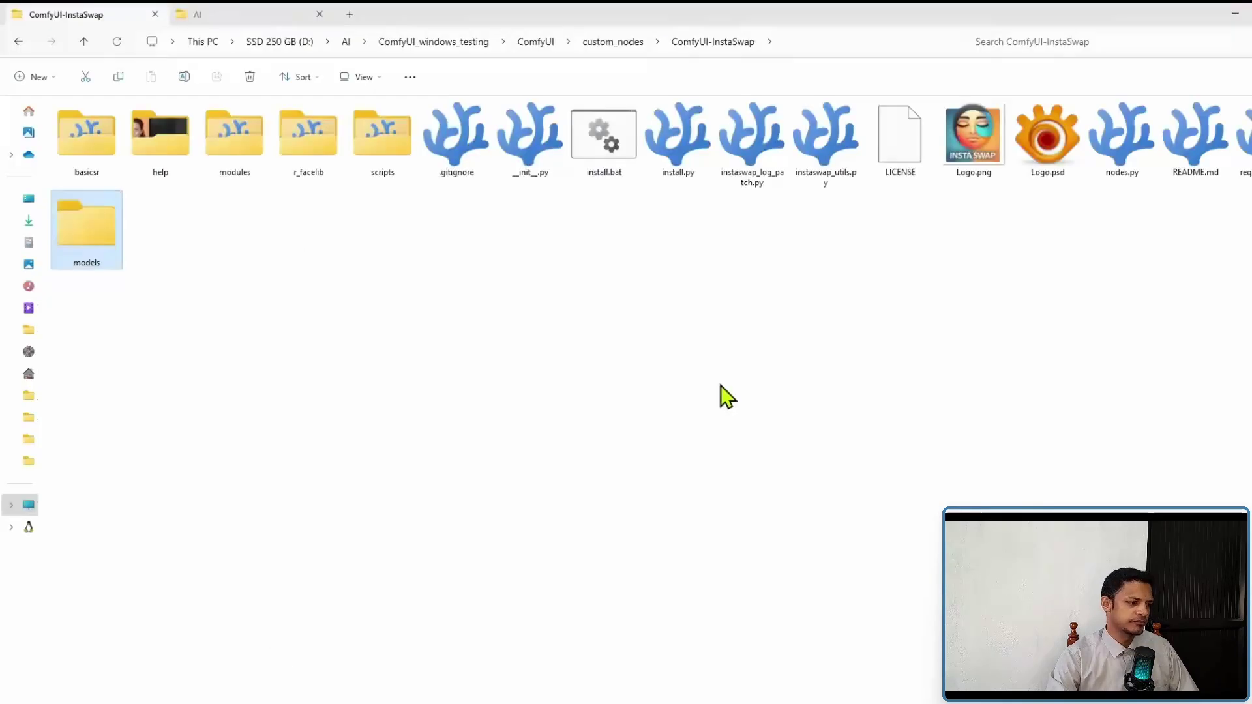
{"action": "key", "text": "Return"}
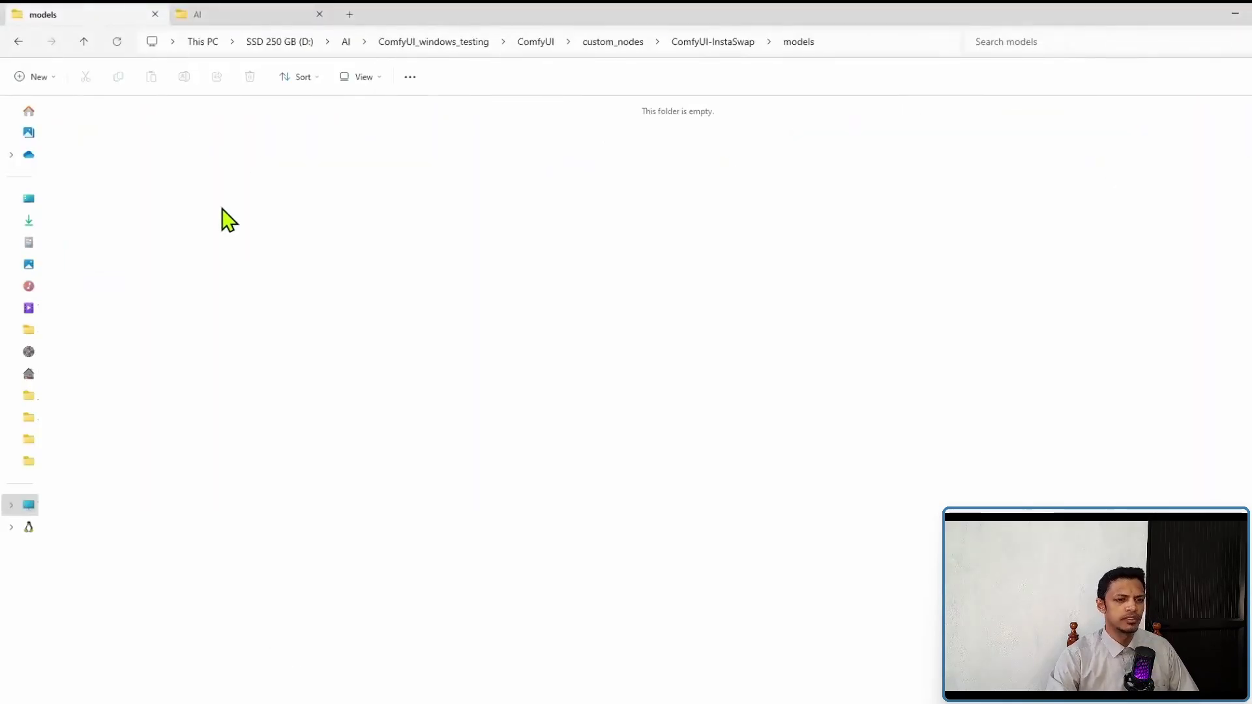
Step: Create a facerestore_models folder inside models and open it
{"action": "right_click", "coordinate": [222, 210]}
{"action": "mouse_move", "coordinate": [310, 320]}
{"action": "left_click", "coordinate": [440, 318]}
{"action": "type", "text": "facerestore_models"}
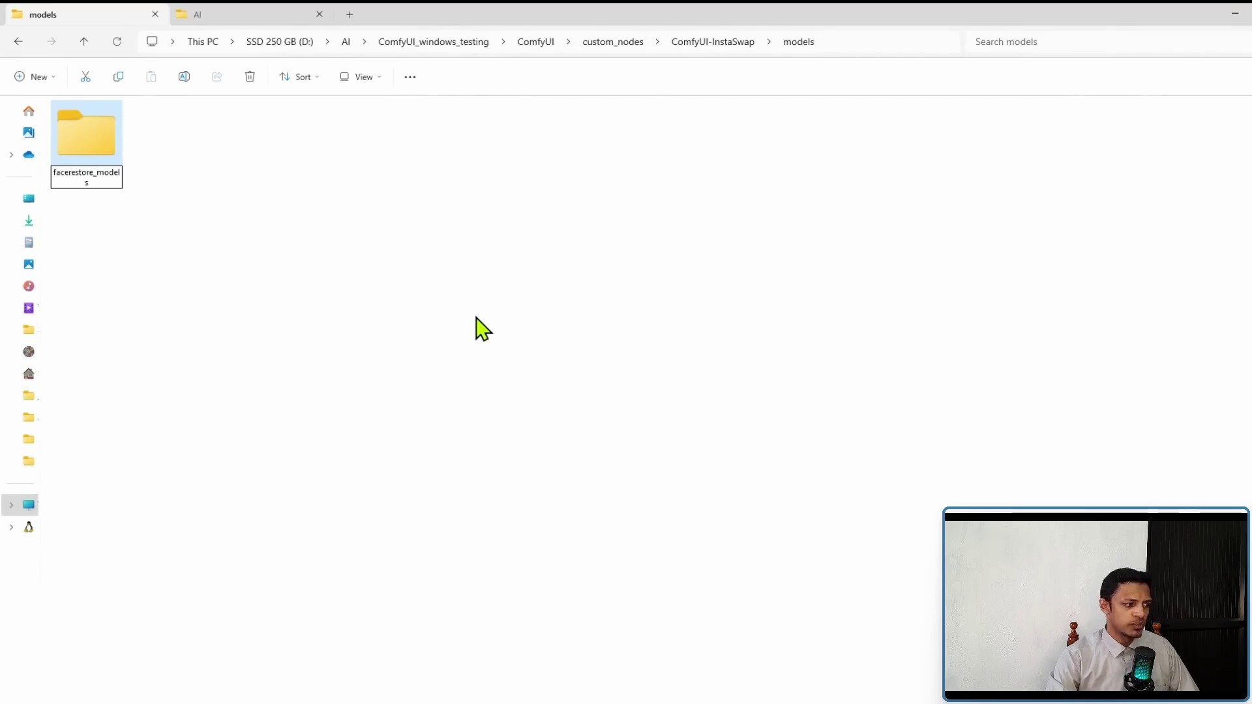
{"action": "double_click", "coordinate": [82, 157]}
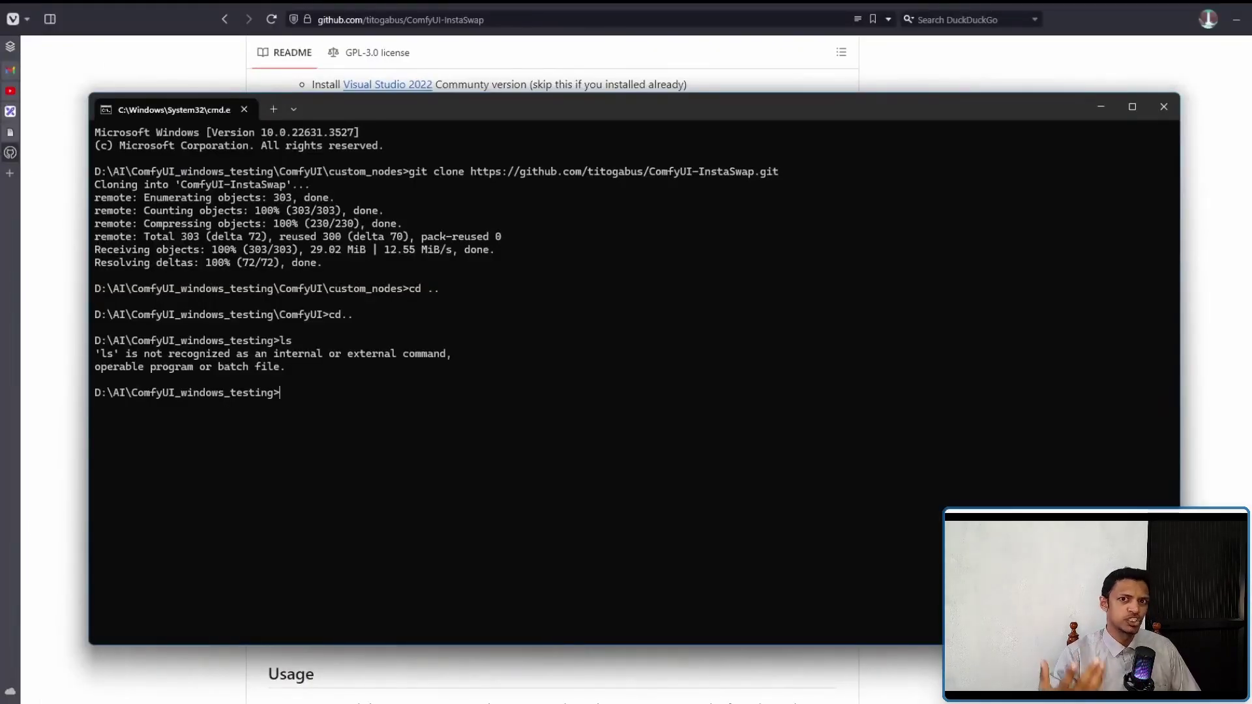
Step: Launch ComfyUI by running run_nvidia_gpu.bat from Command Prompt
{"action": "type", "text": "run"}
{"action": "key", "text": "Tab"}
{"action": "key", "text": "Tab"}
{"action": "key", "text": "Return"}
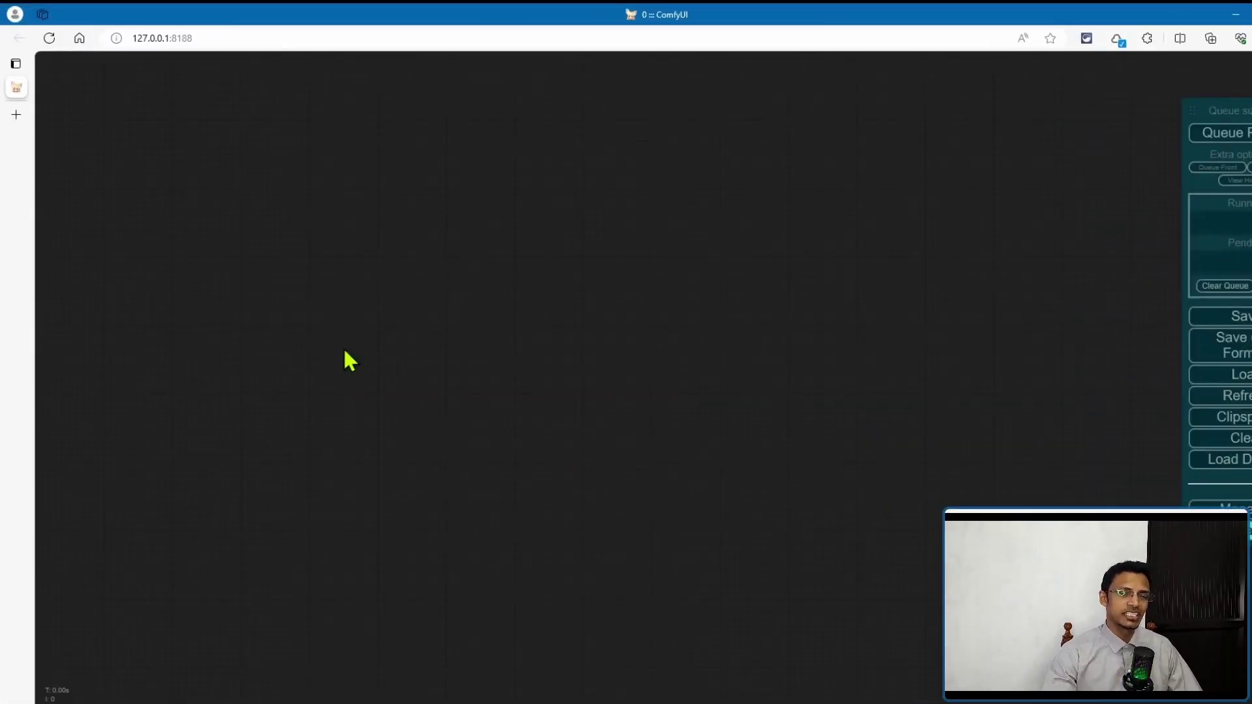
Step: Add an InstaSwap Fast Face Swap node via an 'insta' search, position it, and trace its connections
{"action": "double_click", "coordinate": [300, 248]}
{"action": "type", "text": "insta"}
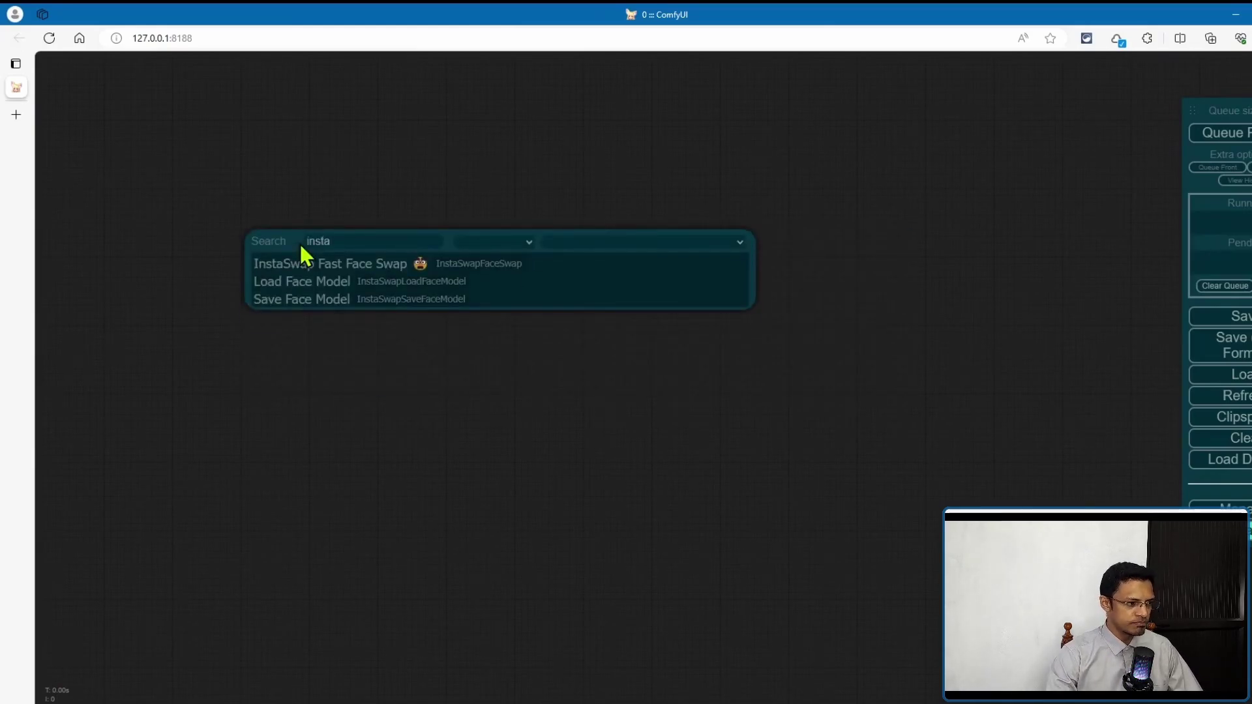
{"action": "left_click", "coordinate": [382, 266]}
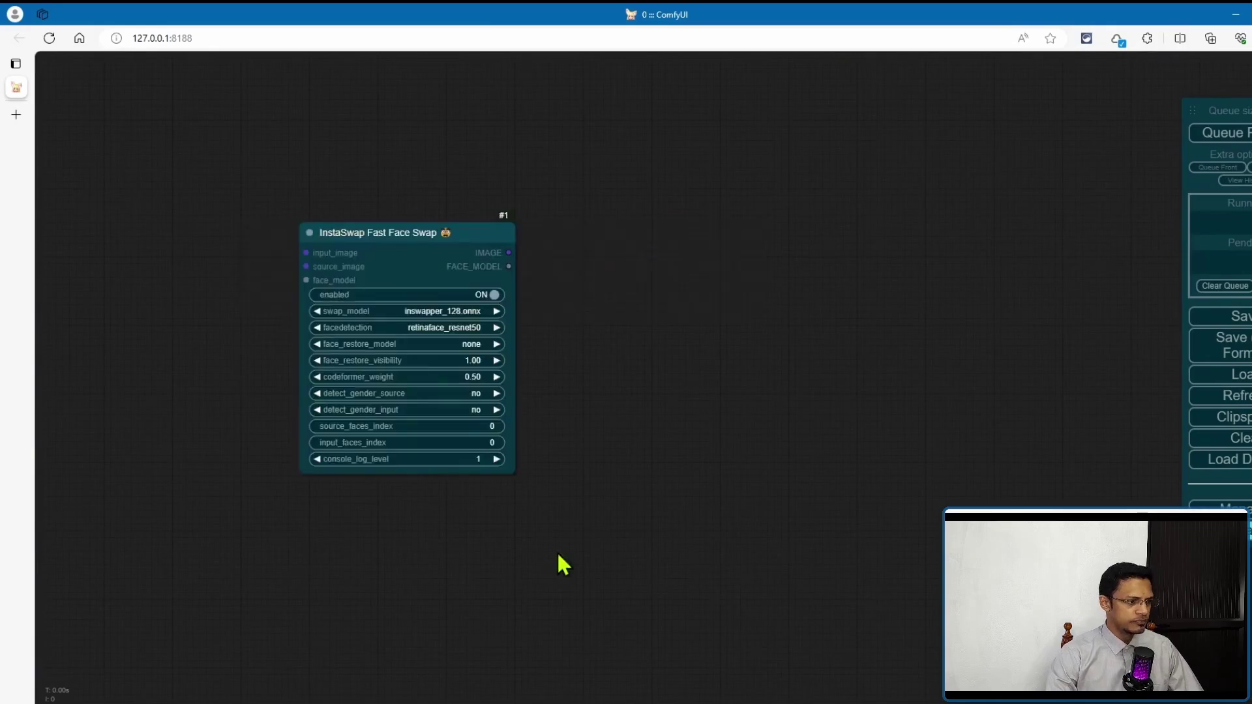
{"action": "left_click_drag", "start_coordinate": [389, 236], "coordinate": [775, 320]}
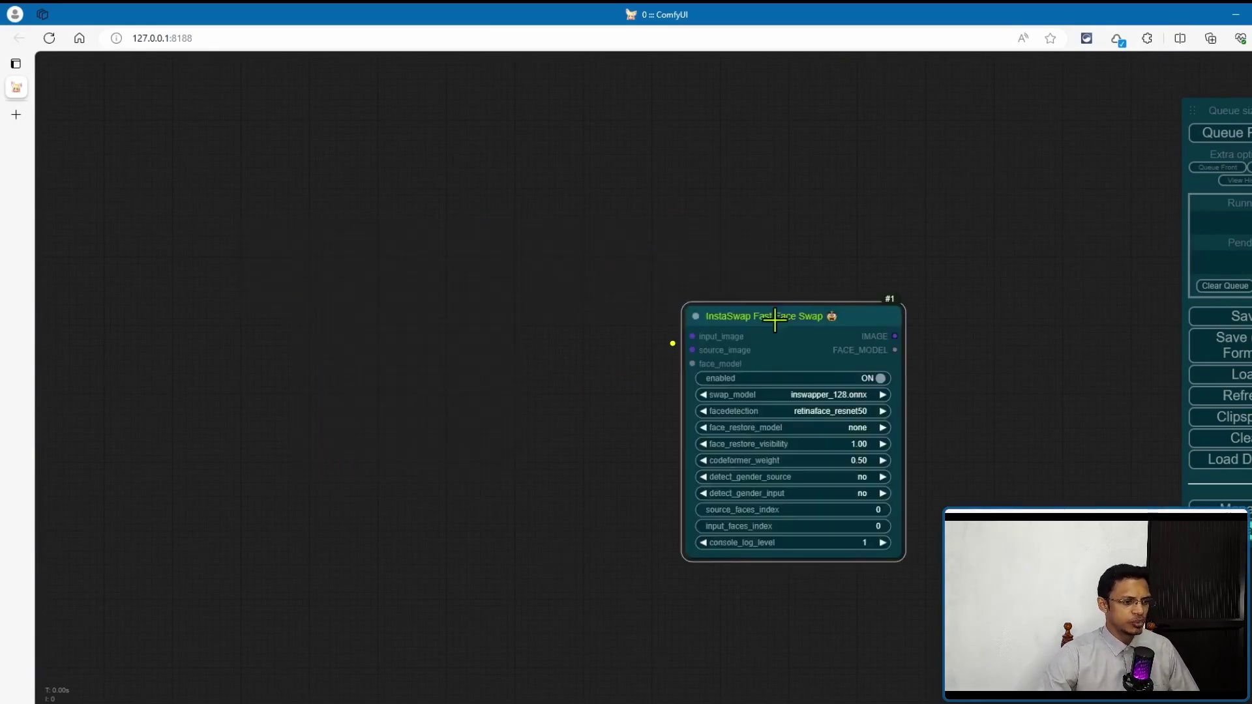
{"action": "left_click_drag", "start_coordinate": [673, 332], "coordinate": [618, 301]}
{"action": "mouse_move", "coordinate": [607, 354]}
{"action": "left_mouse_down"}
{"action": "mouse_move", "coordinate": [669, 351]}
{"action": "mouse_move", "coordinate": [589, 399]}
{"action": "left_mouse_up"}
{"action": "mouse_move", "coordinate": [914, 336]}
{"action": "left_mouse_down"}
{"action": "mouse_move", "coordinate": [966, 322]}
{"action": "mouse_move", "coordinate": [985, 375]}
{"action": "left_mouse_up"}
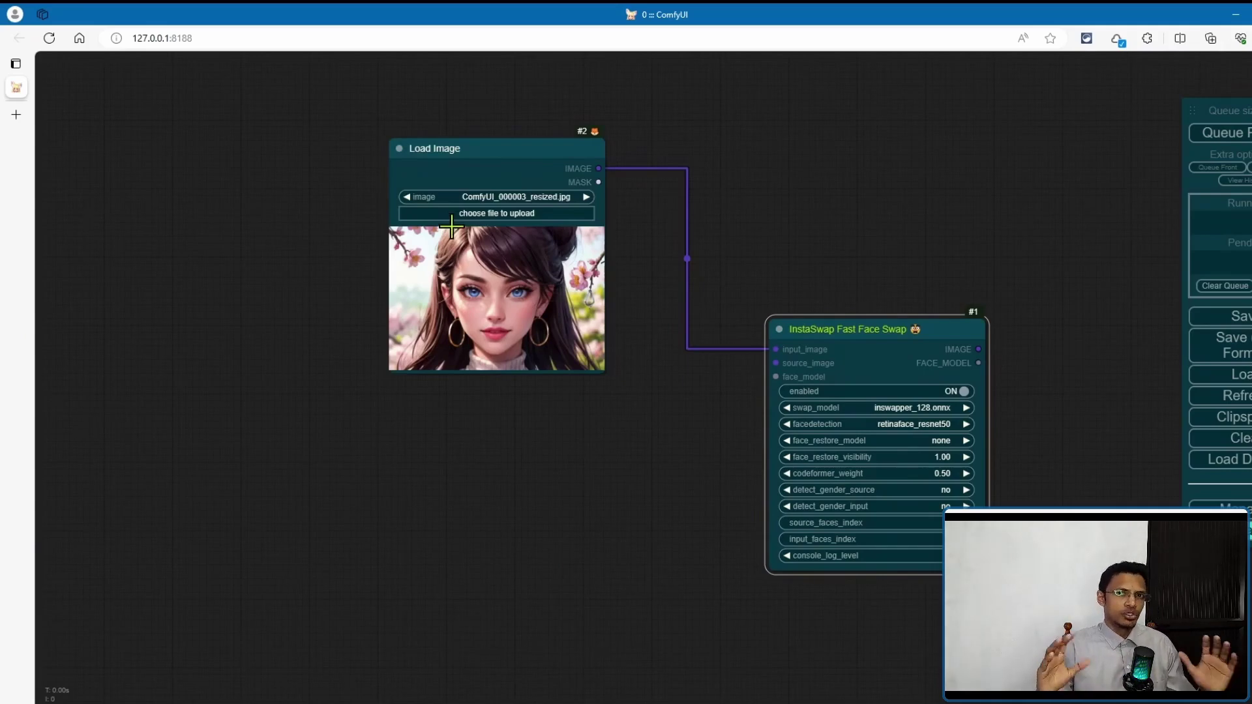
Step: Add a second Load Image node wired to InstaSwap's source_image, positioned below the first
{"action": "left_click_drag", "start_coordinate": [451, 226], "coordinate": [297, 199]}
{"action": "left_click_drag", "start_coordinate": [776, 363], "coordinate": [347, 448]}
{"action": "left_click", "coordinate": [367, 492]}
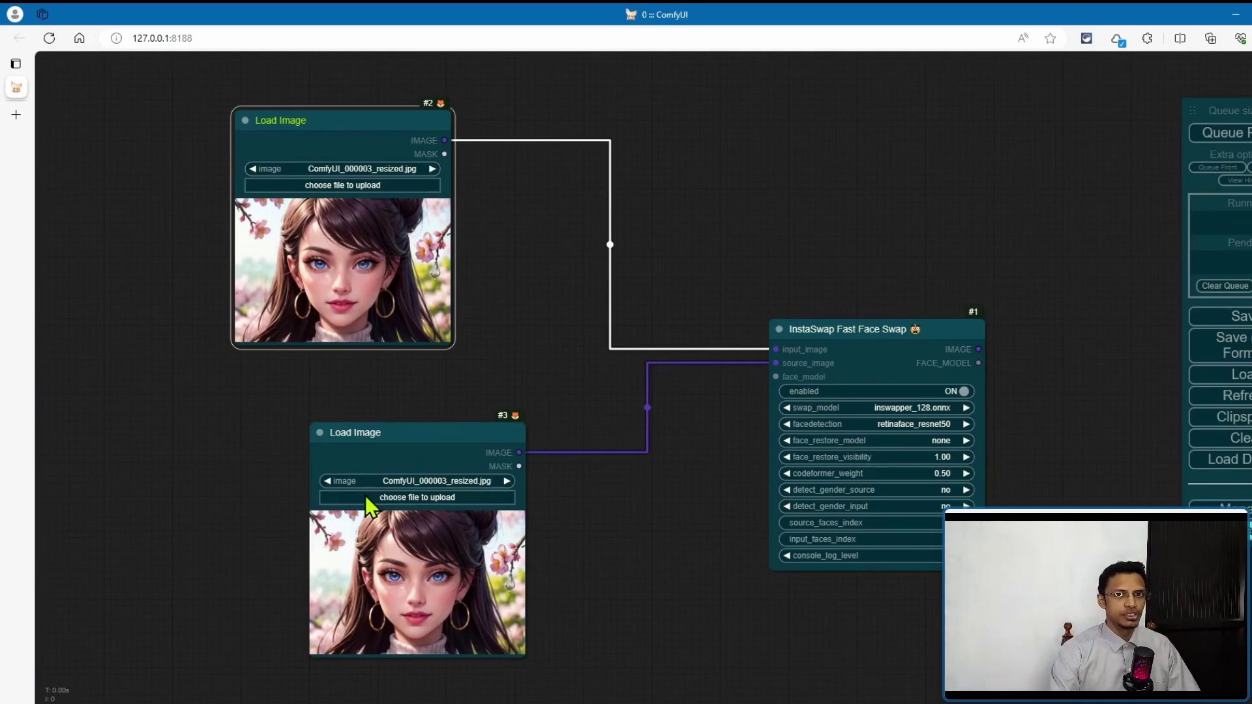
{"action": "left_click_drag", "start_coordinate": [447, 434], "coordinate": [363, 389]}
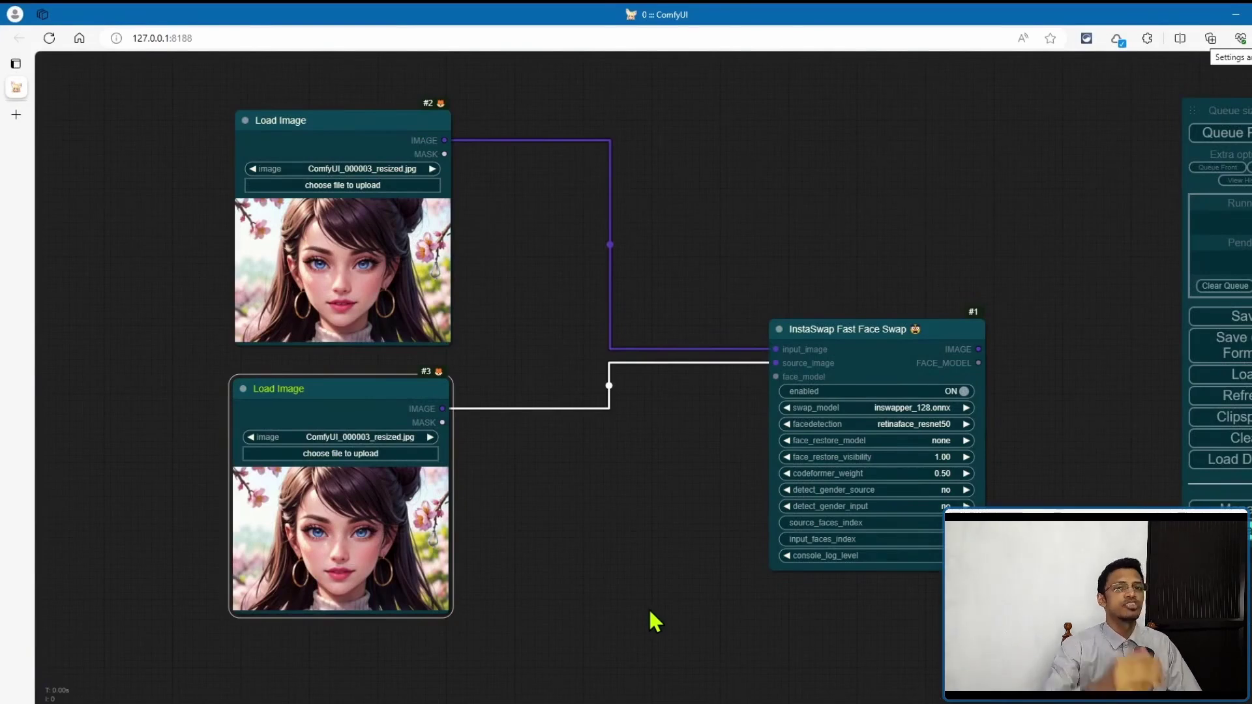
{"action": "scroll", "coordinate": [862, 568], "scroll_direction": "down", "scroll_amount": 3}
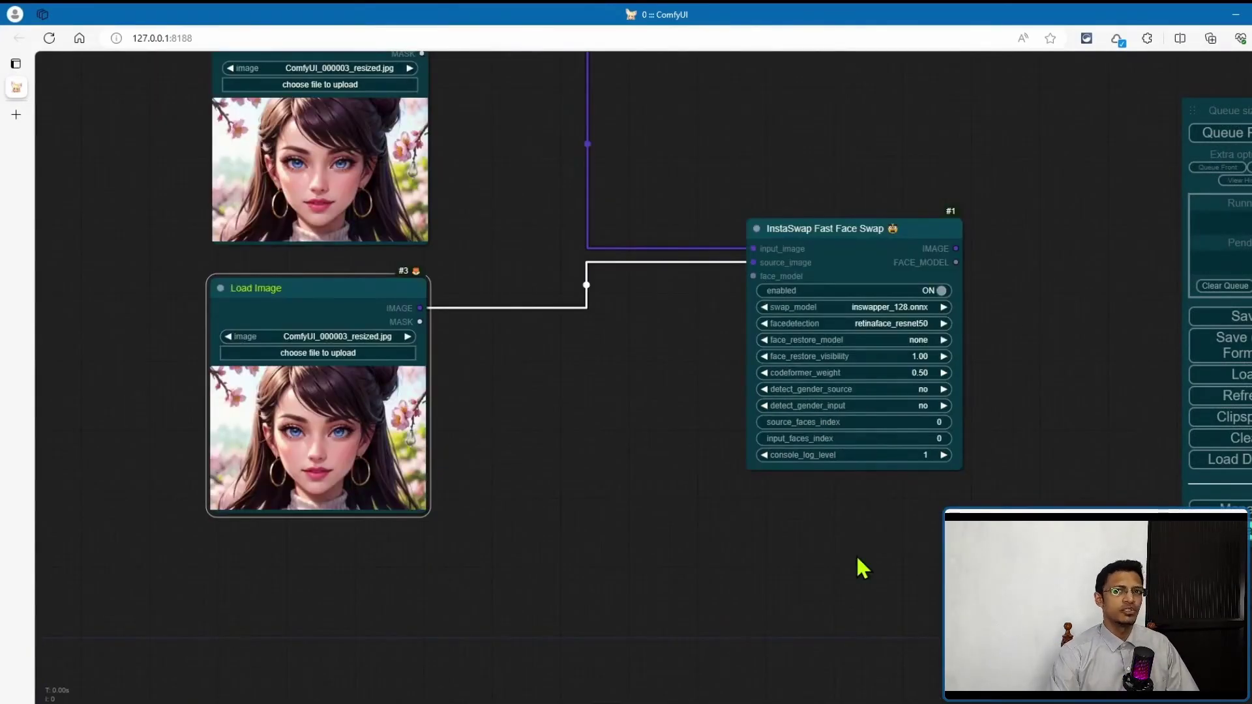
{"action": "scroll", "coordinate": [857, 561], "scroll_direction": "up", "scroll_amount": 3}
{"action": "left_click", "coordinate": [794, 352]}
{"action": "scroll", "coordinate": [794, 352], "scroll_direction": "down", "scroll_amount": 1}
{"action": "key", "text": "ctrl+c"}
{"action": "key", "text": "ctrl+v"}
{"action": "scroll", "coordinate": [560, 298], "scroll_direction": "down", "scroll_amount": 3}
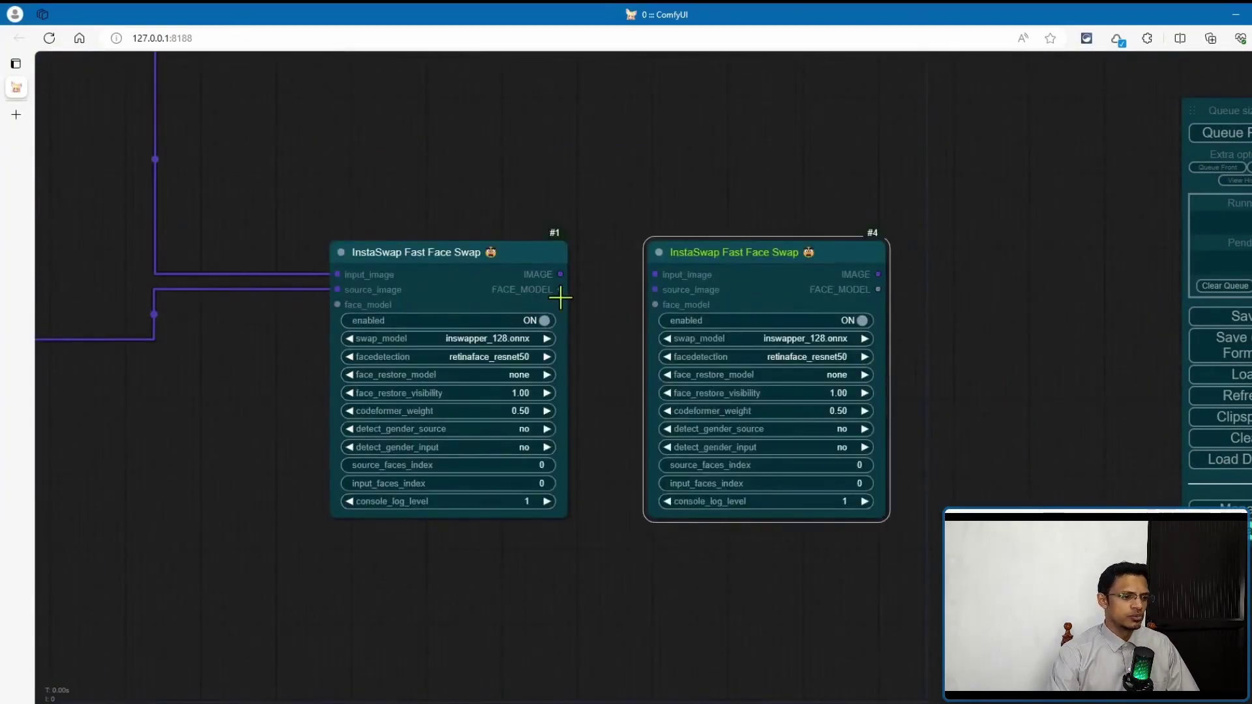
{"action": "left_click_drag", "start_coordinate": [561, 298], "coordinate": [636, 313]}
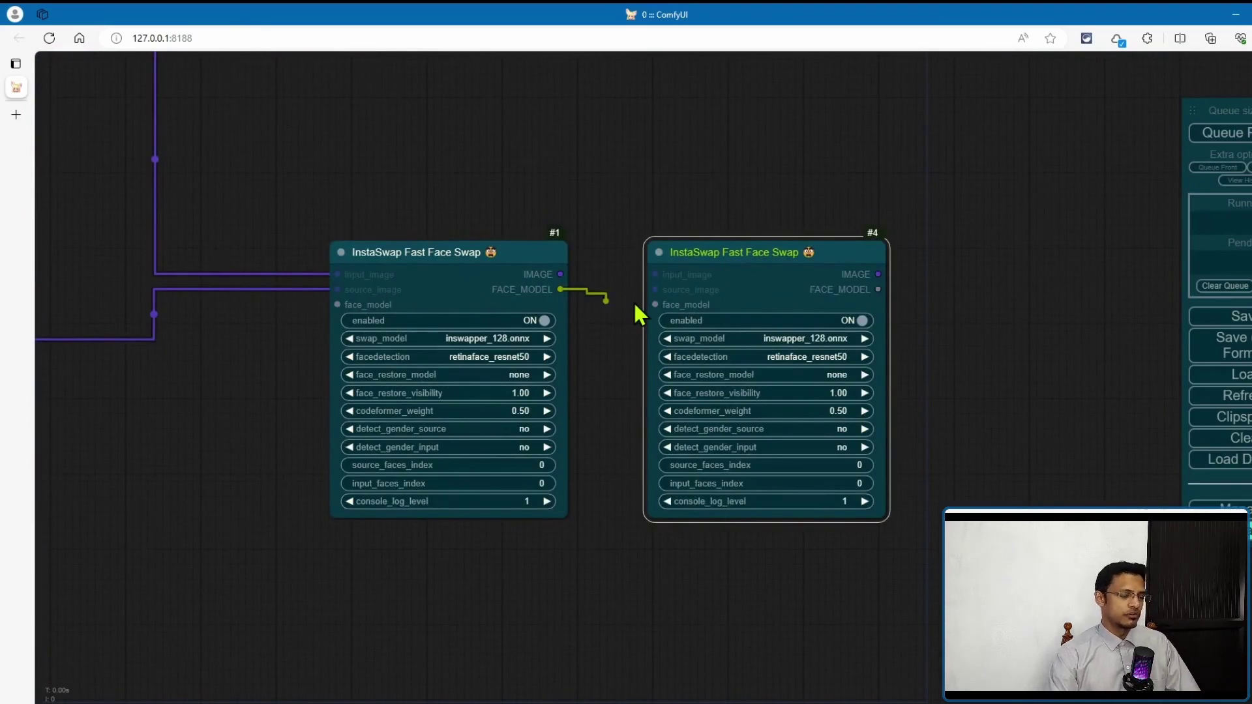
{"action": "left_click_drag", "start_coordinate": [636, 307], "coordinate": [825, 241]}
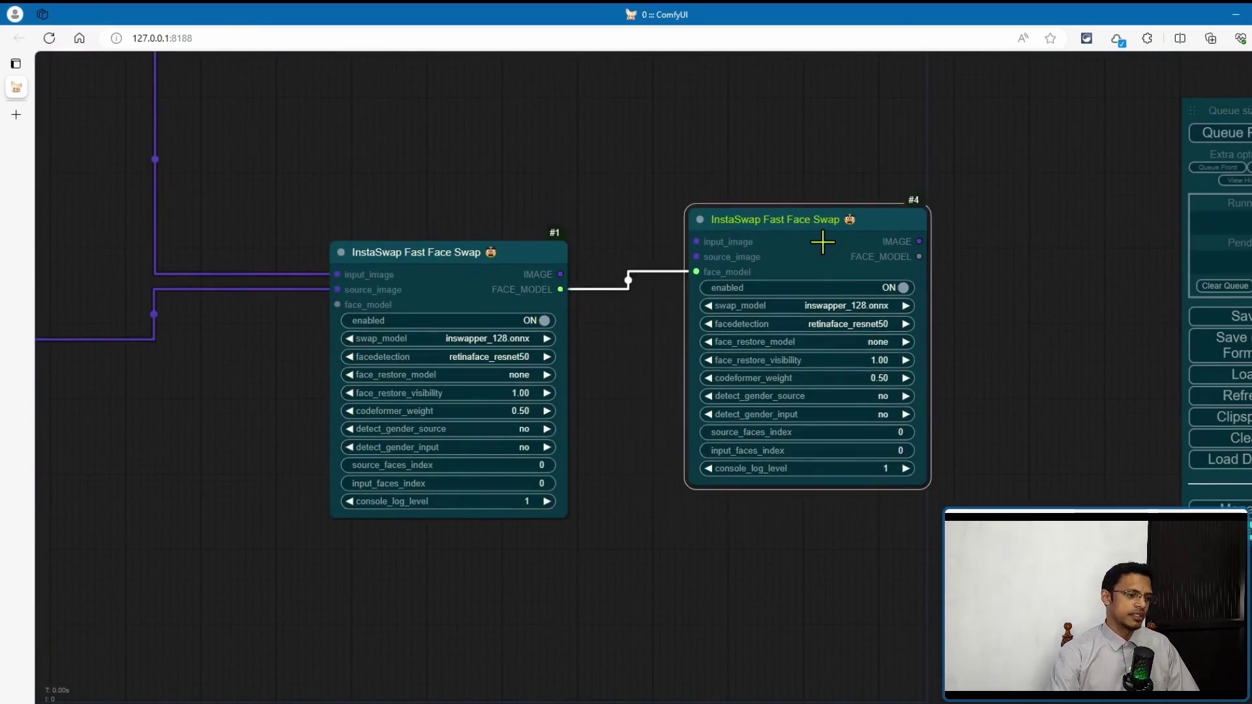
{"action": "key", "text": "Delete"}
{"action": "left_click_drag", "start_coordinate": [792, 257], "coordinate": [907, 214]}
{"action": "left_click_drag", "start_coordinate": [677, 230], "coordinate": [838, 162]}
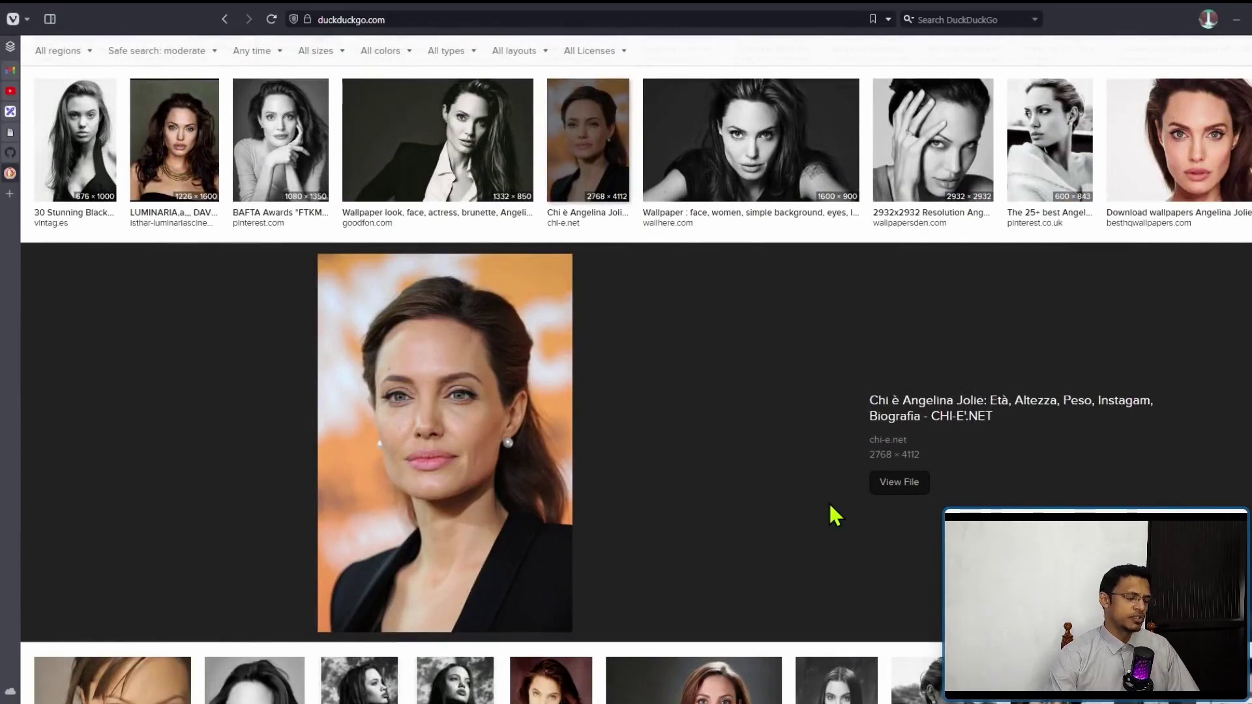
Step: Screenshot the large woman's portrait and paste it into the top Load Image node
{"action": "key", "text": "Print"}
{"action": "left_click_drag", "start_coordinate": [318, 254], "coordinate": [570, 620]}
{"action": "key", "text": "alt+Tab"}
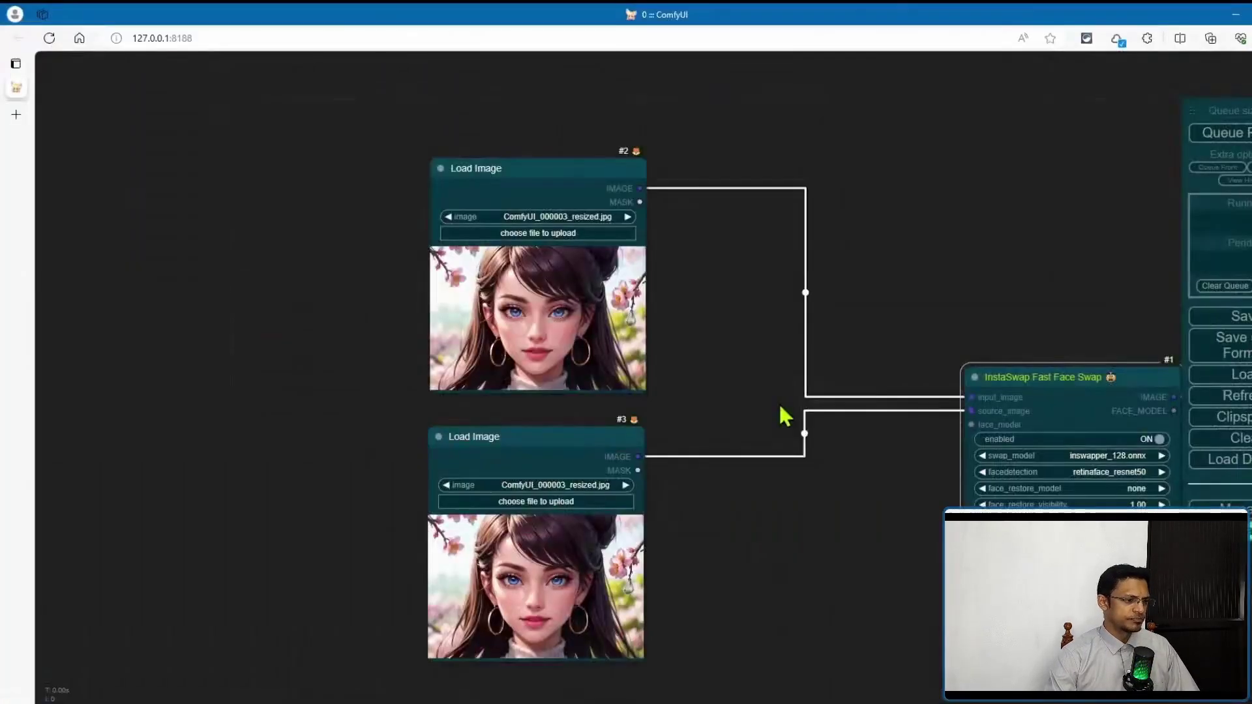
{"action": "left_click", "coordinate": [655, 319]}
{"action": "key", "text": "ctrl+v"}
{"action": "scroll", "coordinate": [998, 391], "scroll_direction": "up", "scroll_amount": 3}
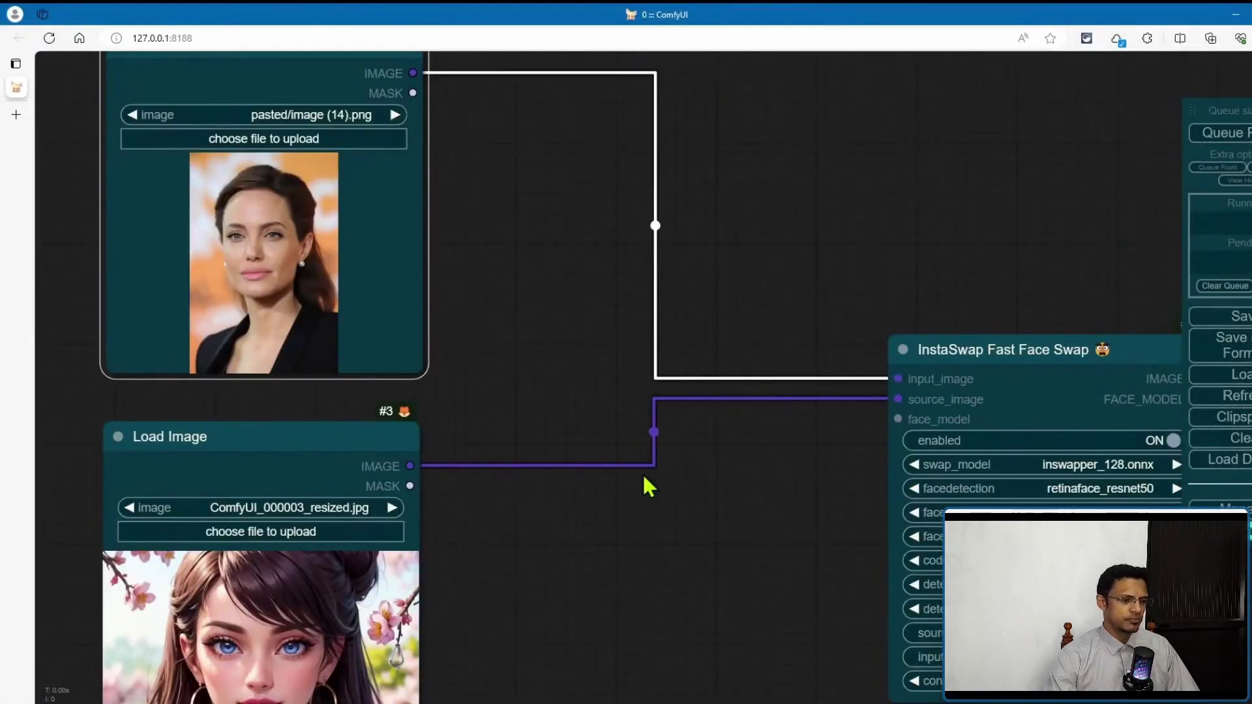
Step: Preview the grinning man's digital portrait in the image results and capture it
{"action": "key", "text": "alt+Tab"}
{"action": "scroll", "coordinate": [291, 439], "scroll_direction": "up", "scroll_amount": 5}
{"action": "mouse_move", "coordinate": [10, 78]}
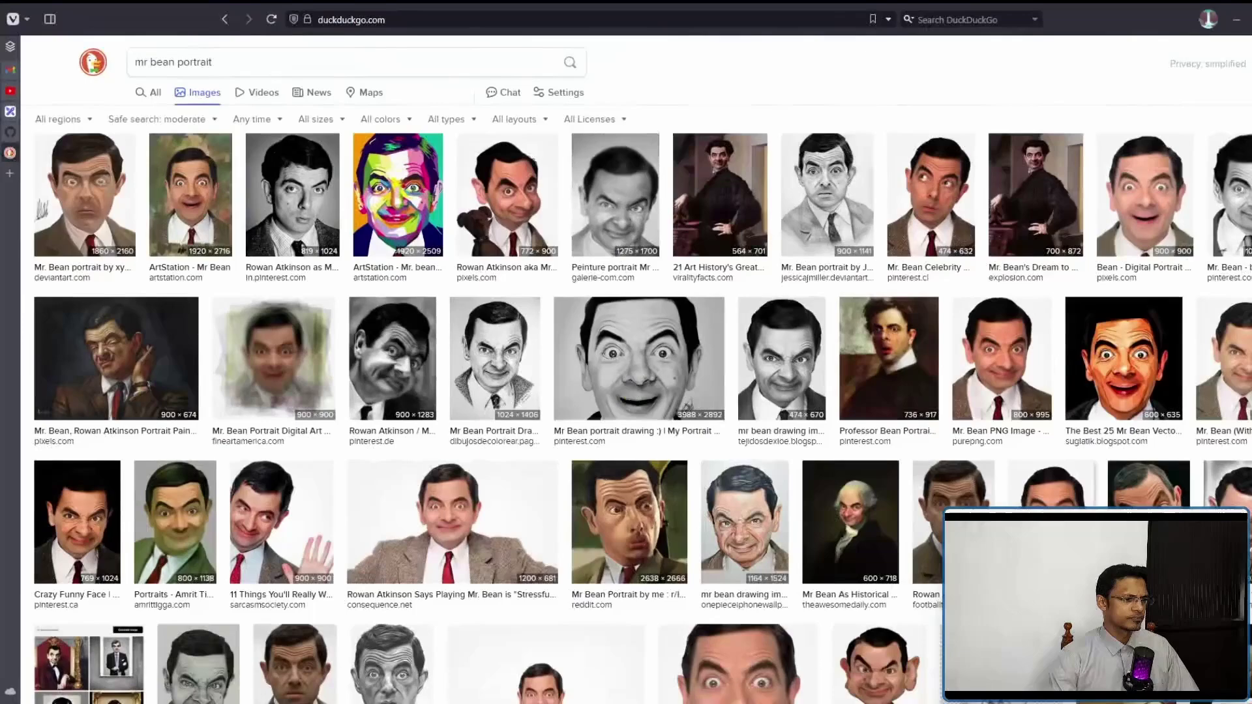
{"action": "left_click", "coordinate": [1145, 189]}
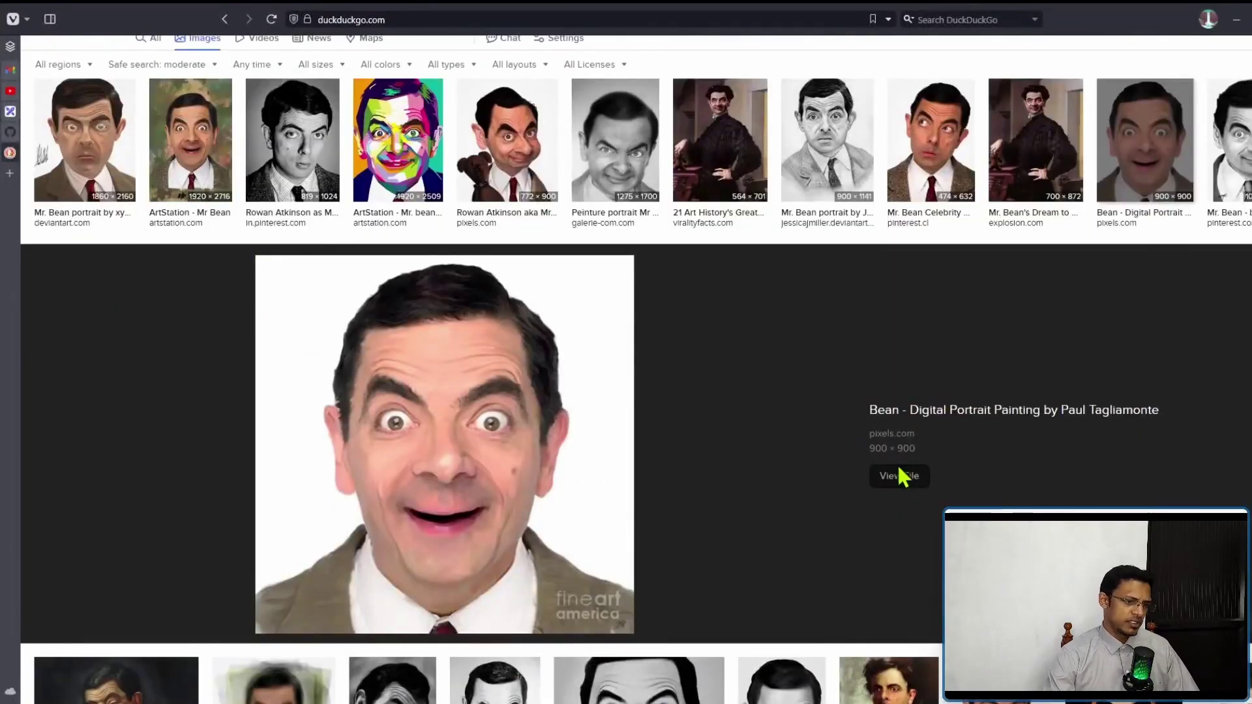
{"action": "scroll", "coordinate": [750, 366], "scroll_direction": "down", "scroll_amount": 2}
{"action": "key", "text": "ctrl+Print"}
{"action": "key", "text": "Escape"}
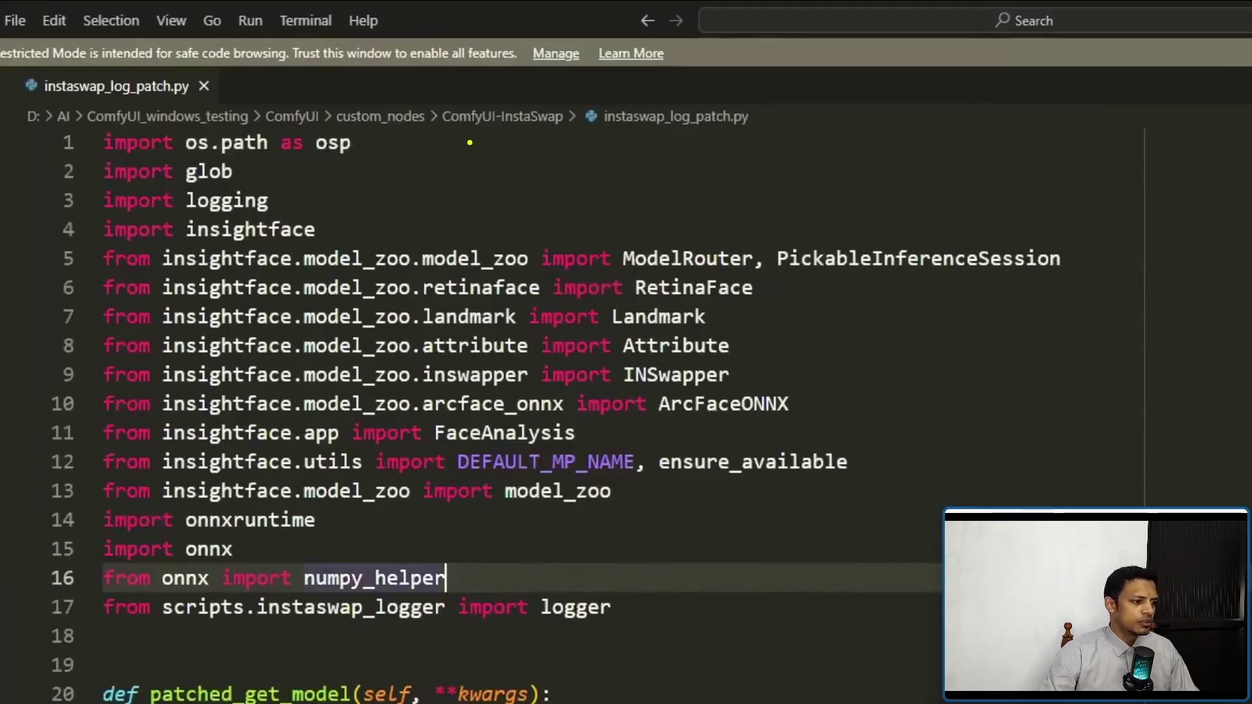
Step: Point out the ComfyUI-InstaSwap folder containing instaswap_log_patch.py
{"action": "left_click_drag", "start_coordinate": [443, 137], "coordinate": [554, 137]}
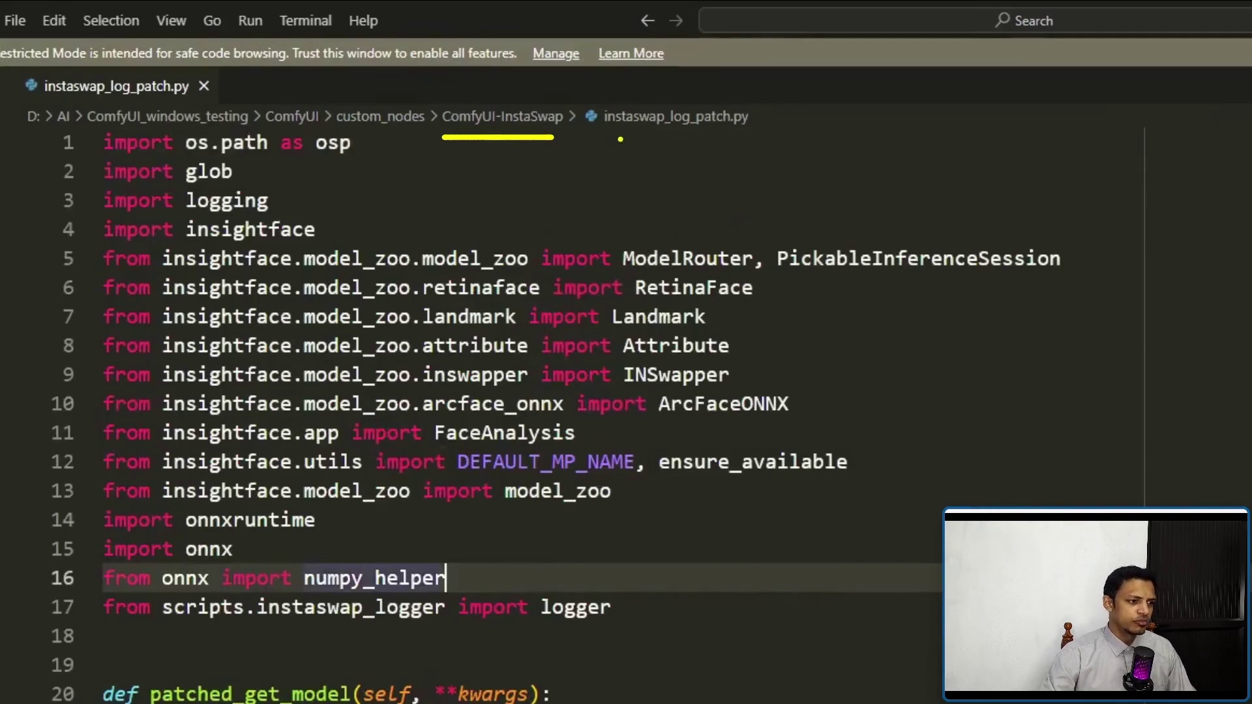
Step: Highlight the instaswap_log_patch.py file name in the editor
{"action": "left_click_drag", "start_coordinate": [616, 138], "coordinate": [750, 136]}
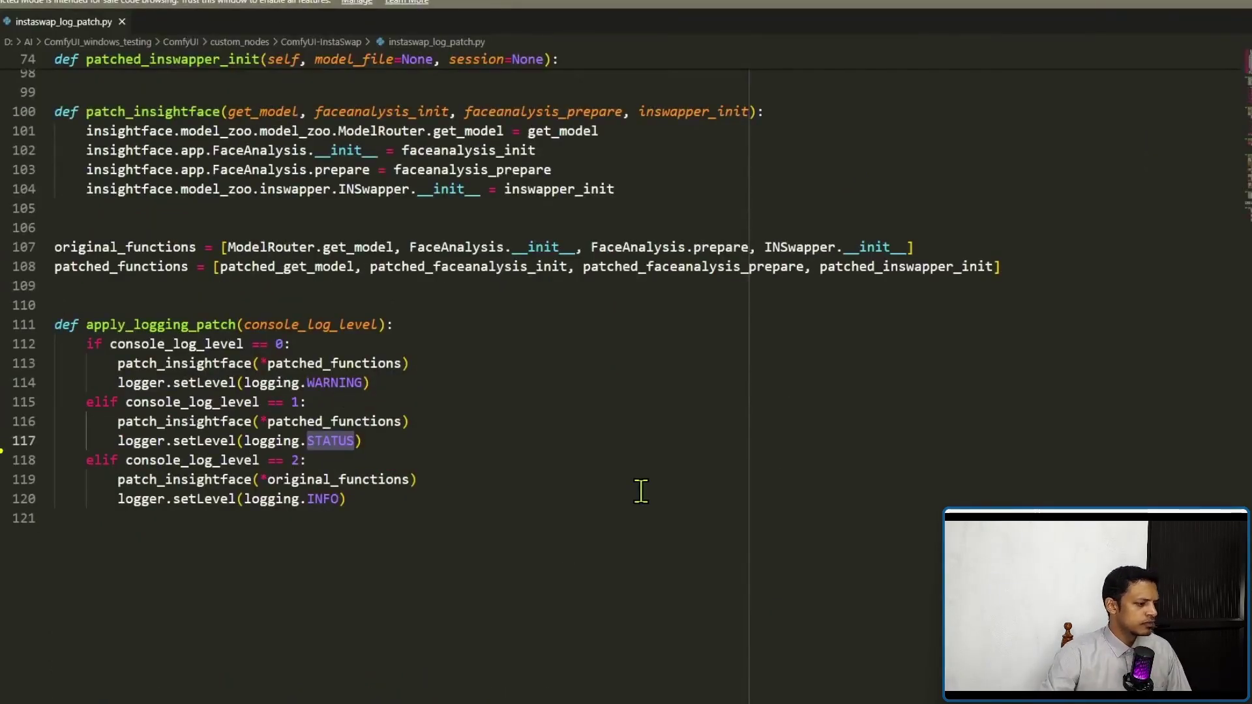
Step: Annotate line 117 to mark logging.STATUS as the problem
{"action": "left_click_drag", "start_coordinate": [43, 443], "coordinate": [83, 443]}
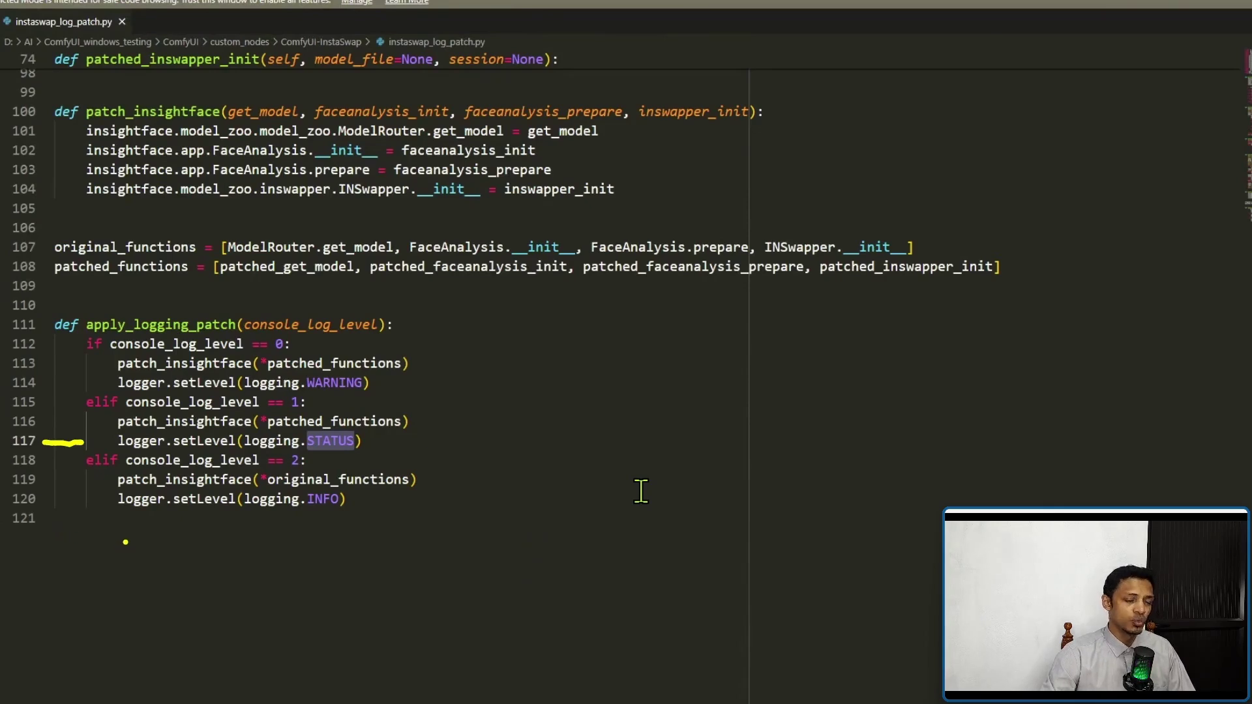
{"action": "key", "text": "Escape"}
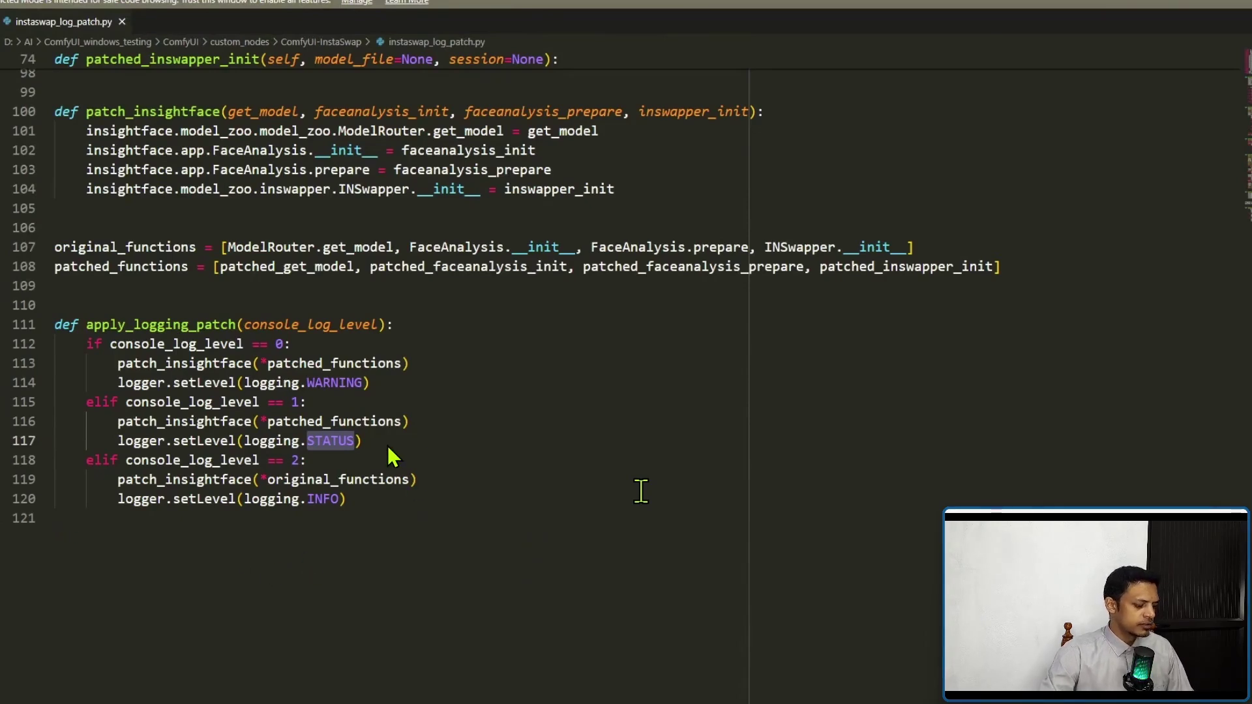
{"action": "key", "text": "ctrl+2"}
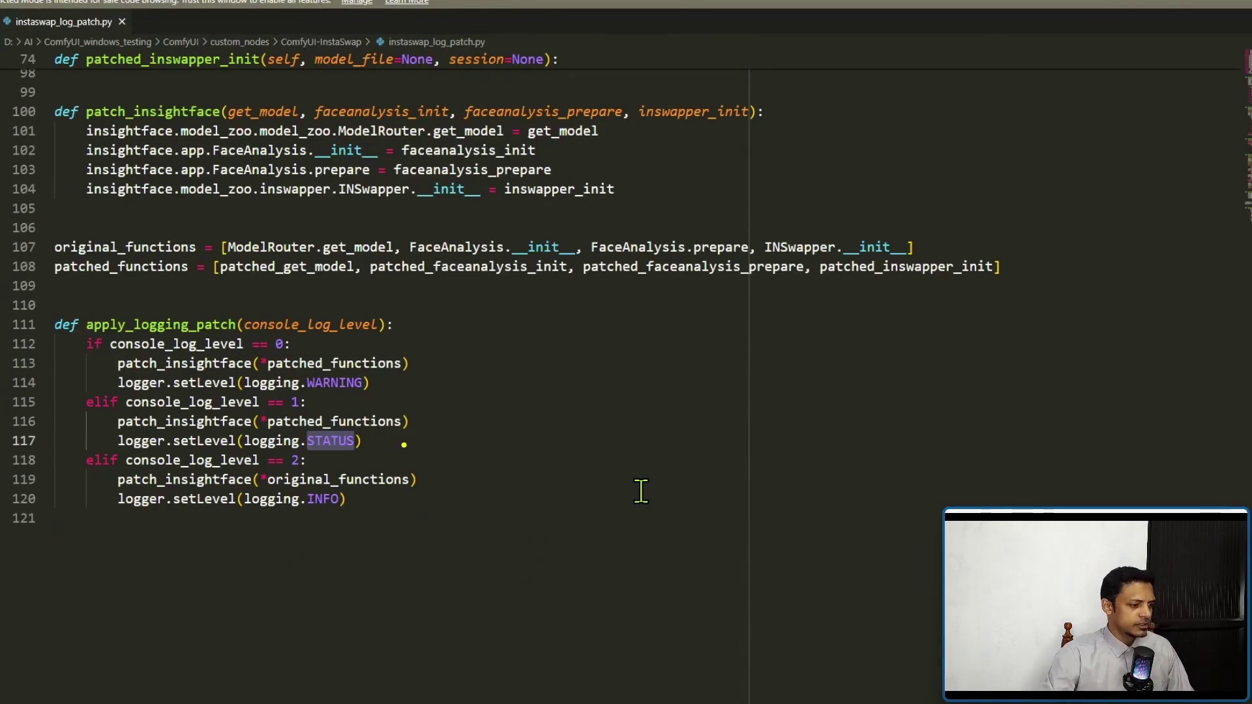
{"action": "left_click_drag", "start_coordinate": [379, 443], "coordinate": [479, 444]}
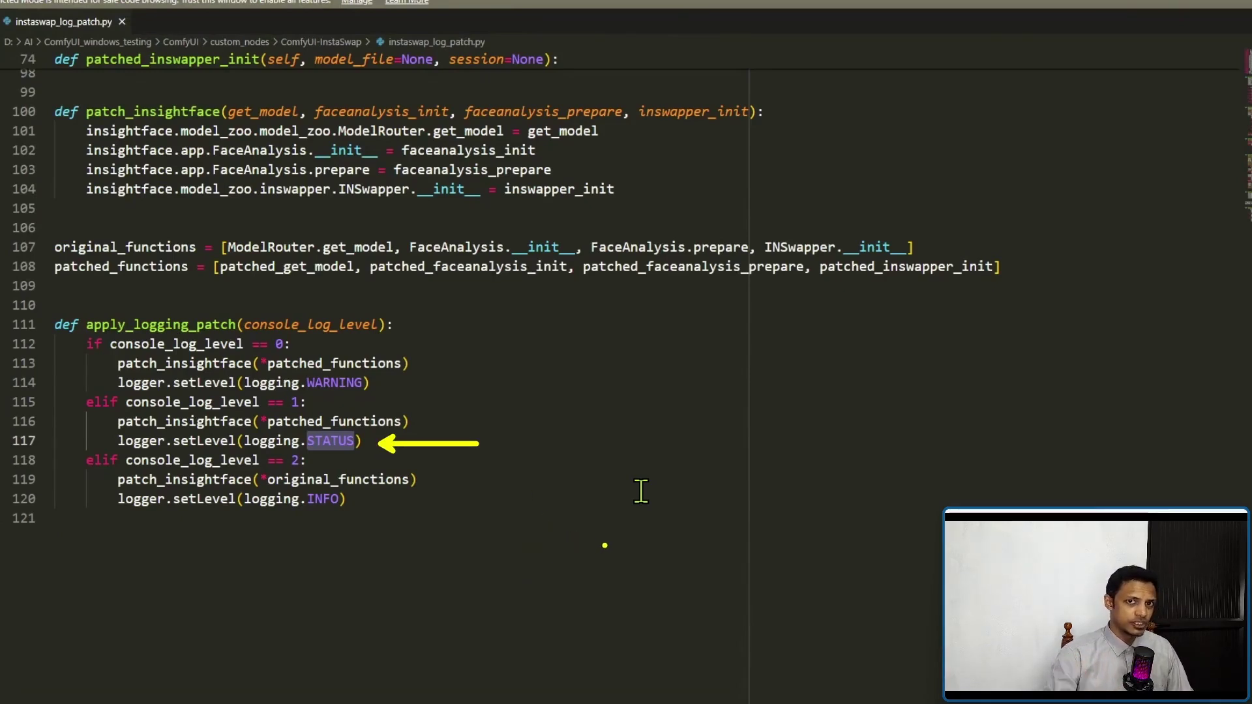
{"action": "left_click_drag", "start_coordinate": [305, 442], "coordinate": [356, 441]}
Step: Change line 117's logging.STATUS to logging.INFO and bring up the ComfyUI console
{"action": "mouse_move", "coordinate": [448, 443]}
{"action": "left_mouse_down"}
{"action": "mouse_move", "coordinate": [449, 460]}
{"action": "mouse_move", "coordinate": [468, 439]}
{"action": "left_mouse_up"}
{"action": "left_click_drag", "start_coordinate": [436, 461], "coordinate": [468, 459]}
{"action": "left_click_drag", "start_coordinate": [485, 483], "coordinate": [506, 481]}
{"action": "left_click_drag", "start_coordinate": [537, 427], "coordinate": [528, 477]}
{"action": "left_click_drag", "start_coordinate": [519, 460], "coordinate": [545, 458]}
{"action": "left_click_drag", "start_coordinate": [568, 443], "coordinate": [569, 446]}
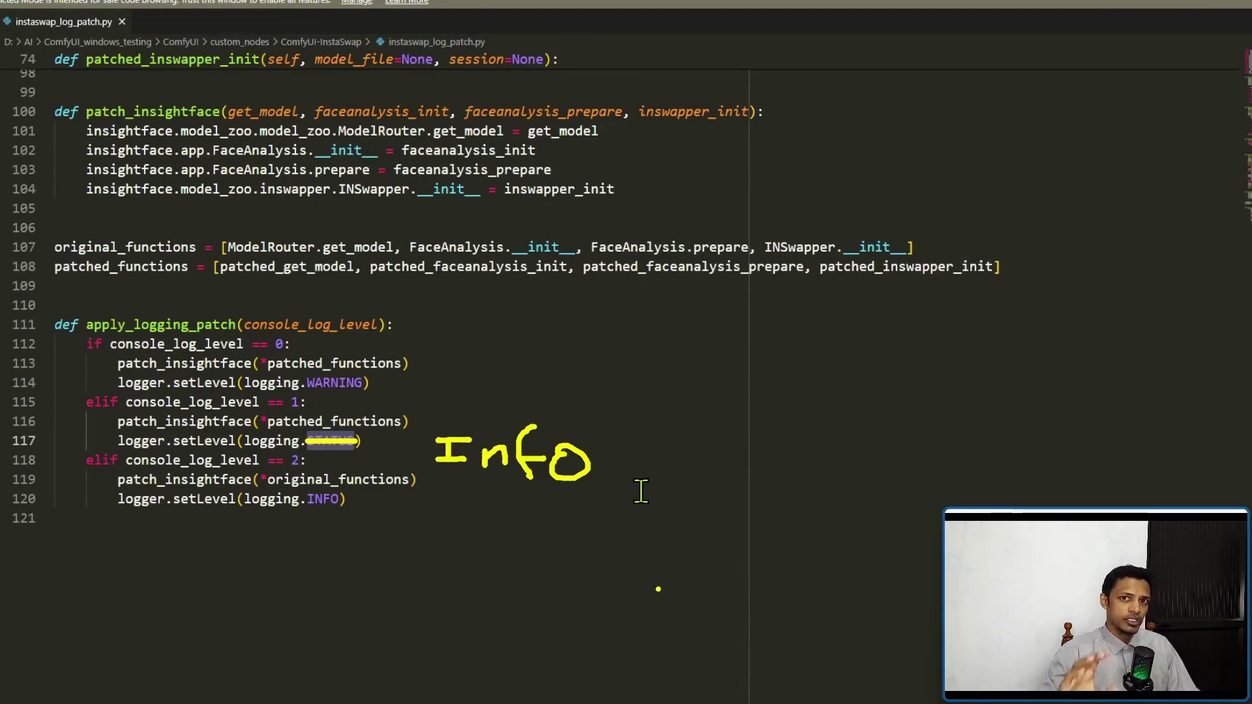
{"action": "key", "text": "Escape"}
{"action": "type", "text": "INFO"}
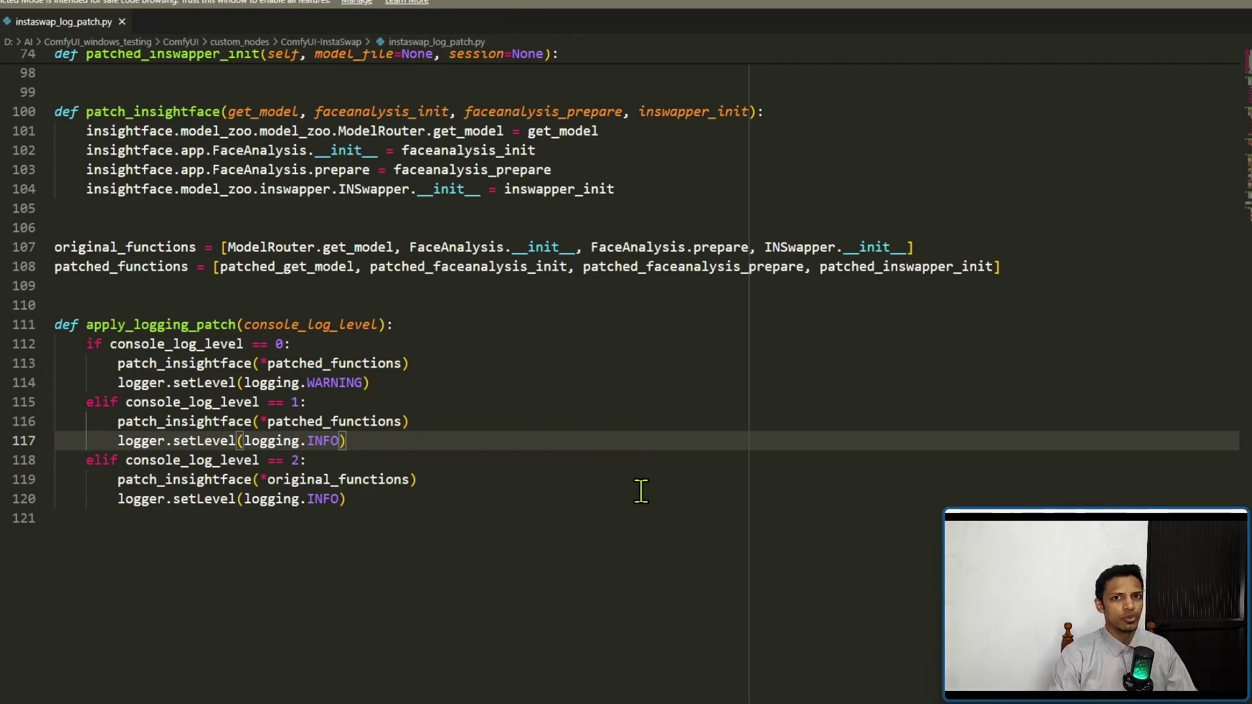
{"action": "key", "text": "alt+Tab"}
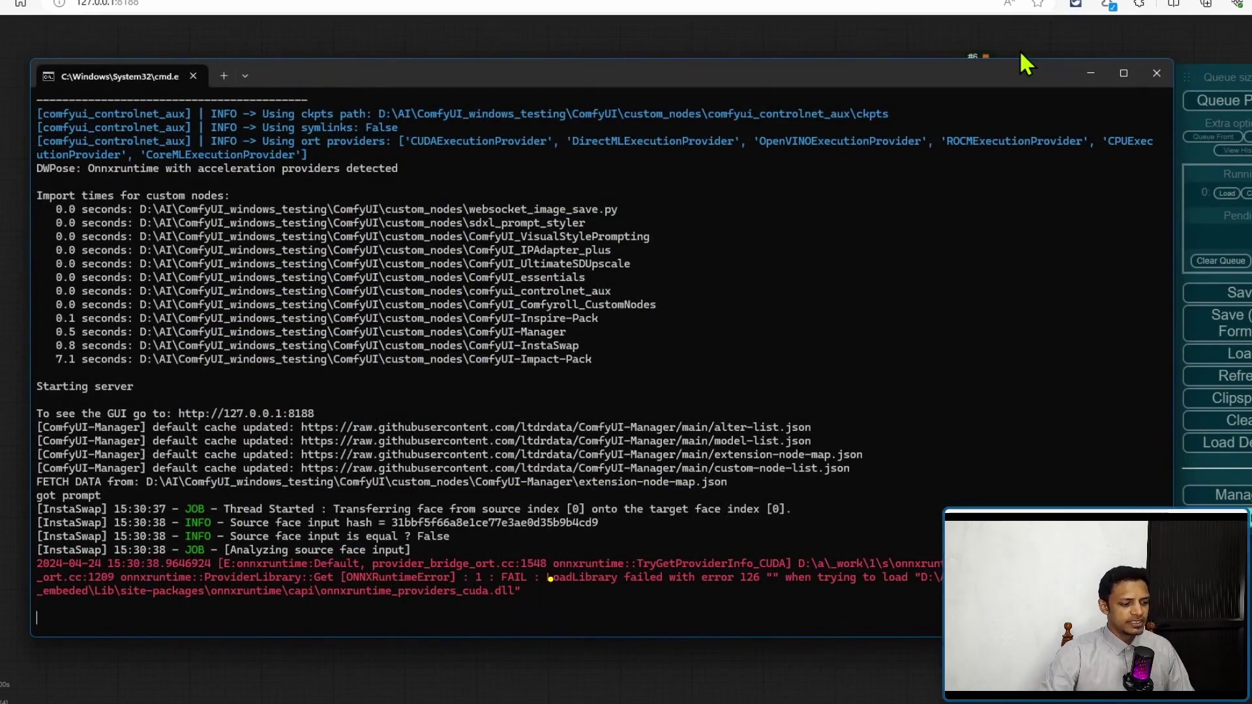
{"action": "left_click_drag", "start_coordinate": [560, 579], "coordinate": [627, 578]}
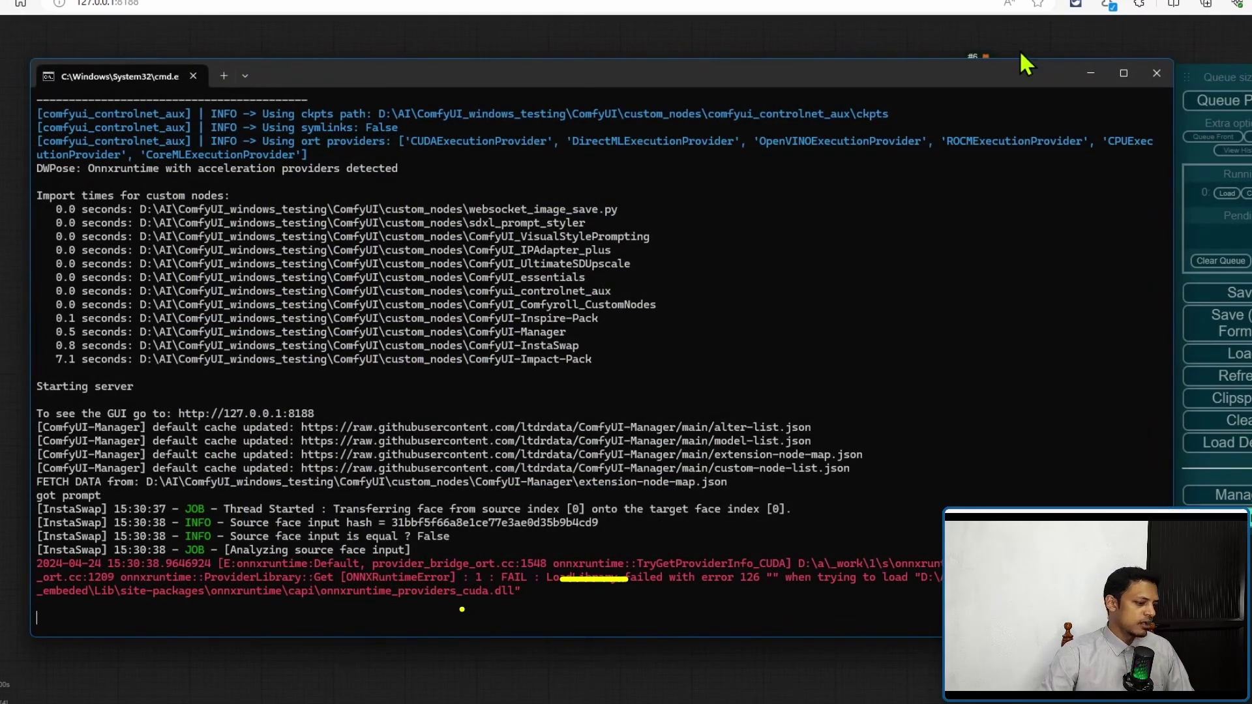
{"action": "left_click_drag", "start_coordinate": [451, 609], "coordinate": [531, 608]}
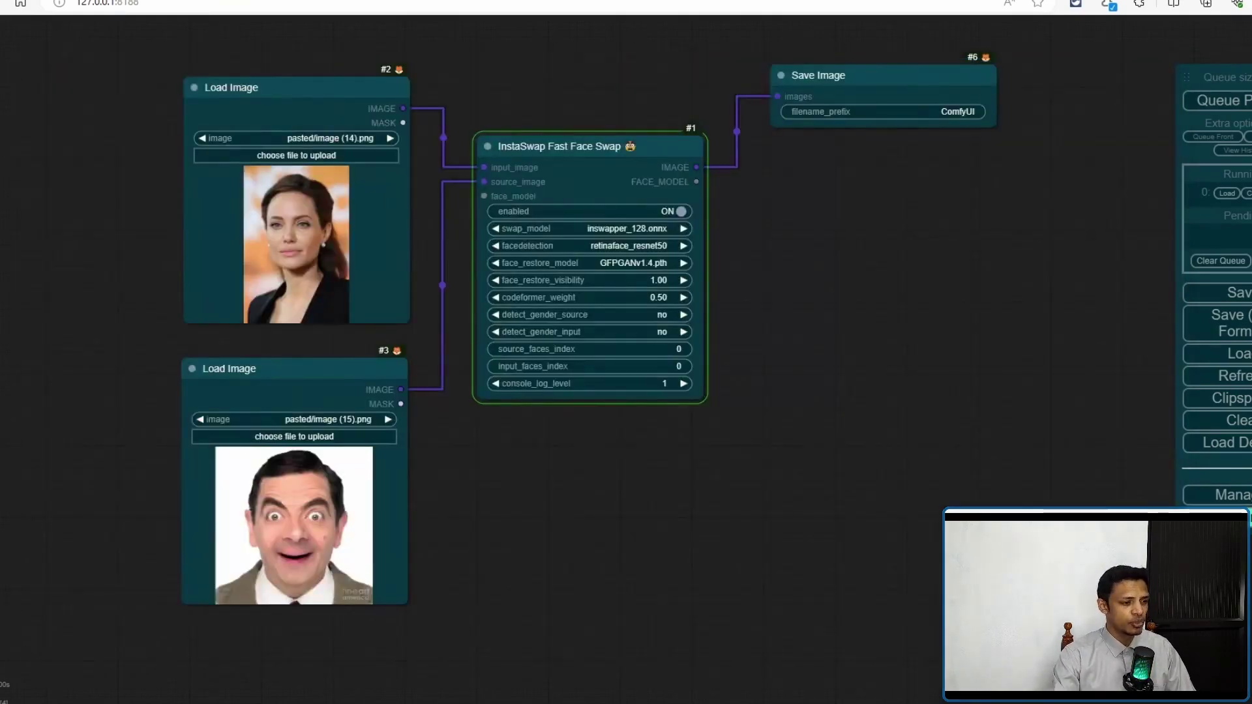
Step: Mark the failing face-restoration log line in the traceback, then search nodes.py for it
{"action": "scroll", "coordinate": [844, 481], "scroll_direction": "down", "scroll_amount": 1}
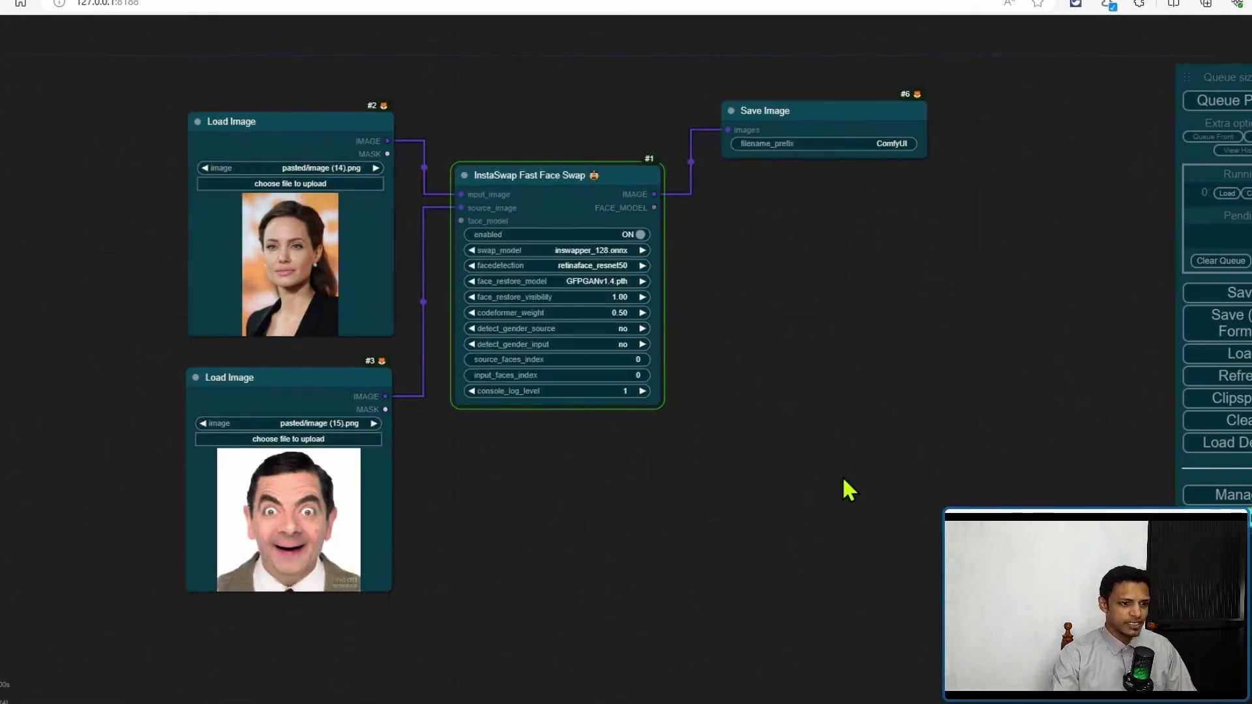
{"action": "key", "text": "alt+Tab"}
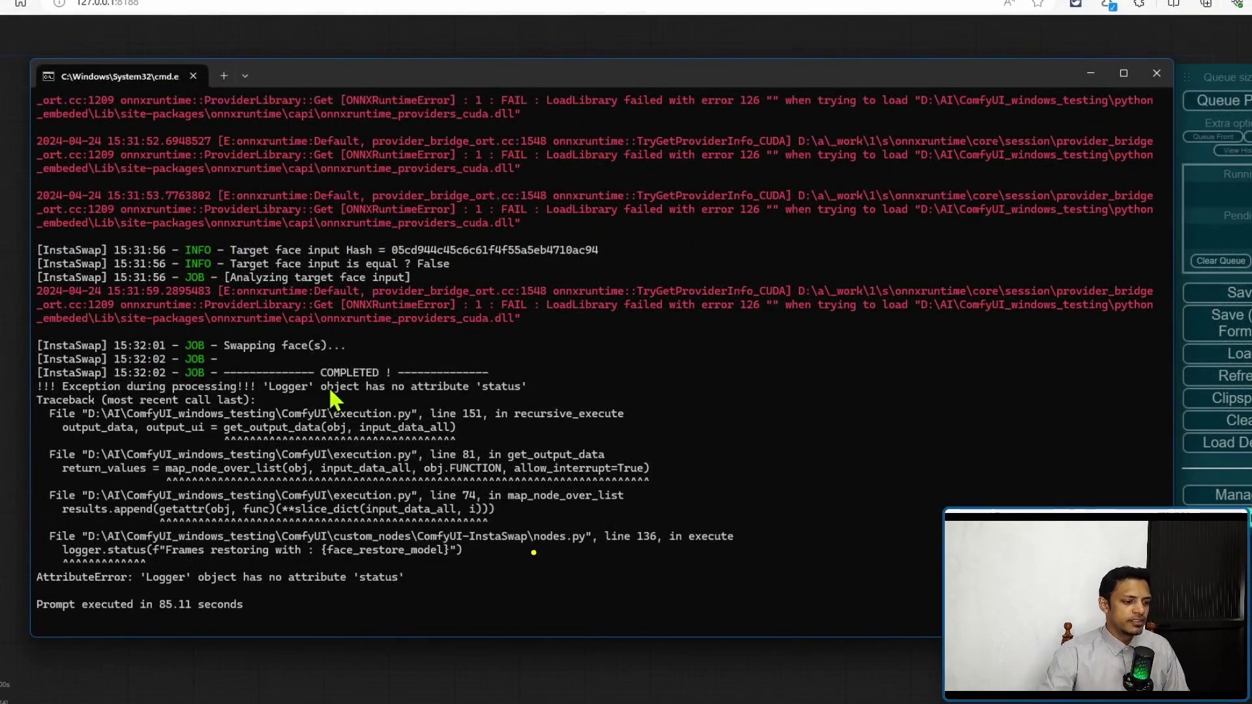
{"action": "left_click_drag", "start_coordinate": [534, 552], "coordinate": [590, 552]}
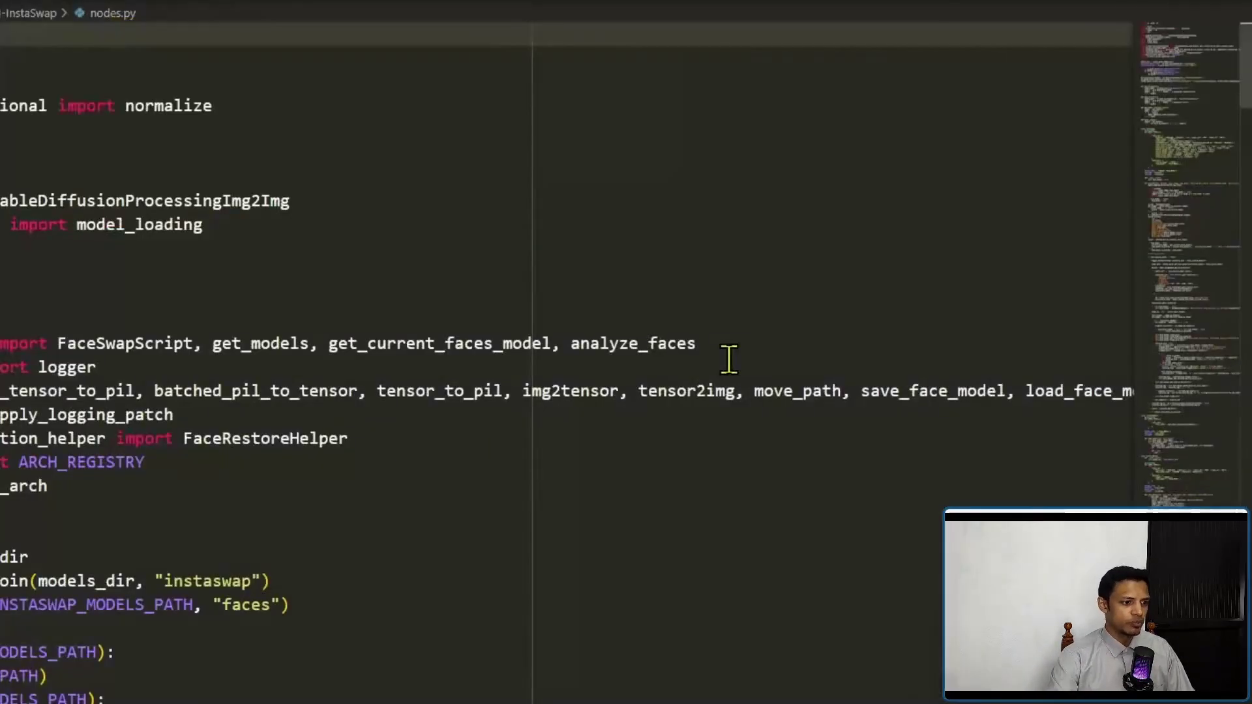
{"action": "key", "text": "ctrl+f"}
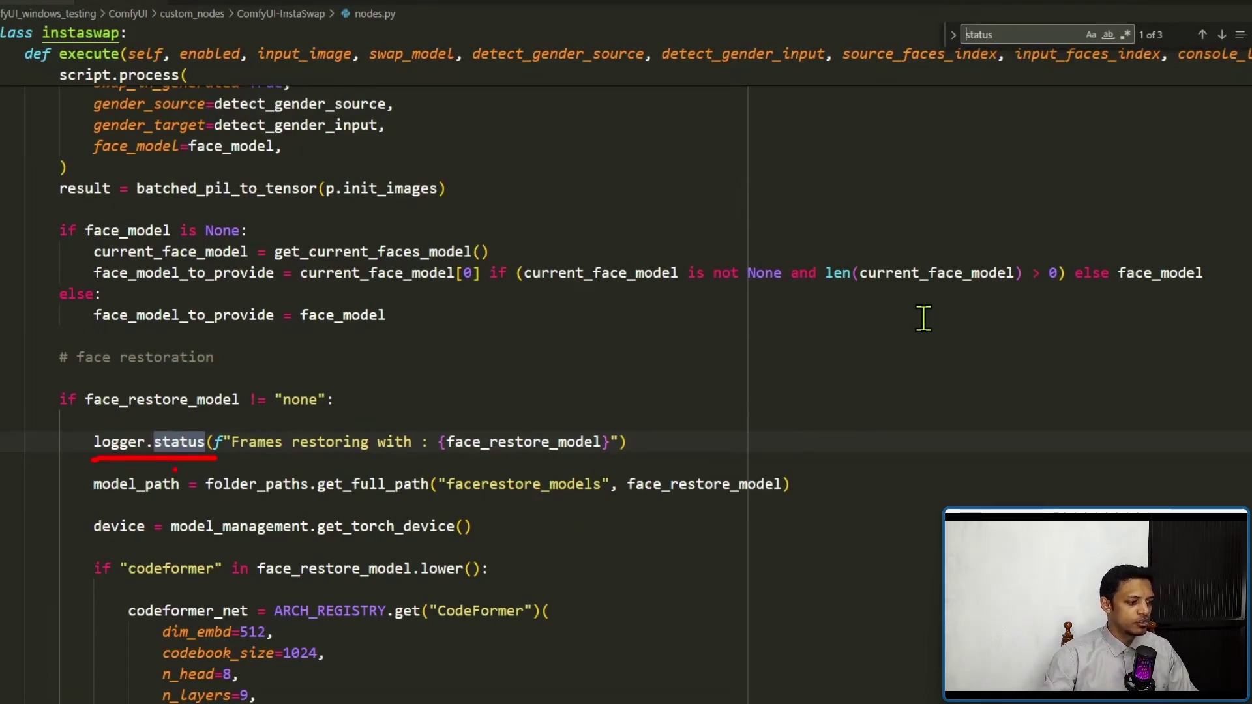
Step: Replace every logger.status call in nodes.py with print via Replace All
{"action": "left_click_drag", "start_coordinate": [742, 389], "coordinate": [747, 436]}
{"action": "left_click_drag", "start_coordinate": [791, 492], "coordinate": [841, 447]}
{"action": "left_click_drag", "start_coordinate": [827, 460], "coordinate": [828, 490]}
{"action": "left_click_drag", "start_coordinate": [848, 489], "coordinate": [894, 486]}
{"action": "left_click_drag", "start_coordinate": [903, 411], "coordinate": [942, 484]}
{"action": "left_click_drag", "start_coordinate": [877, 450], "coordinate": [944, 450]}
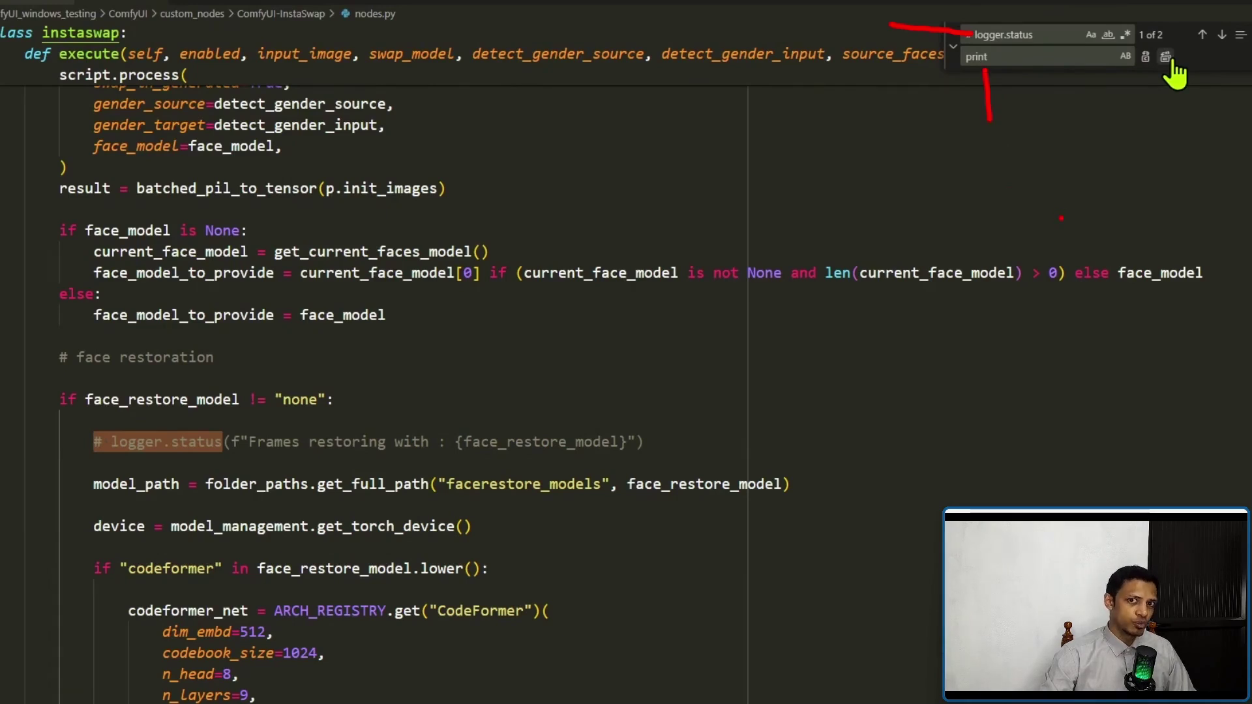
{"action": "left_click", "coordinate": [1167, 56]}
{"action": "key", "text": "Escape"}
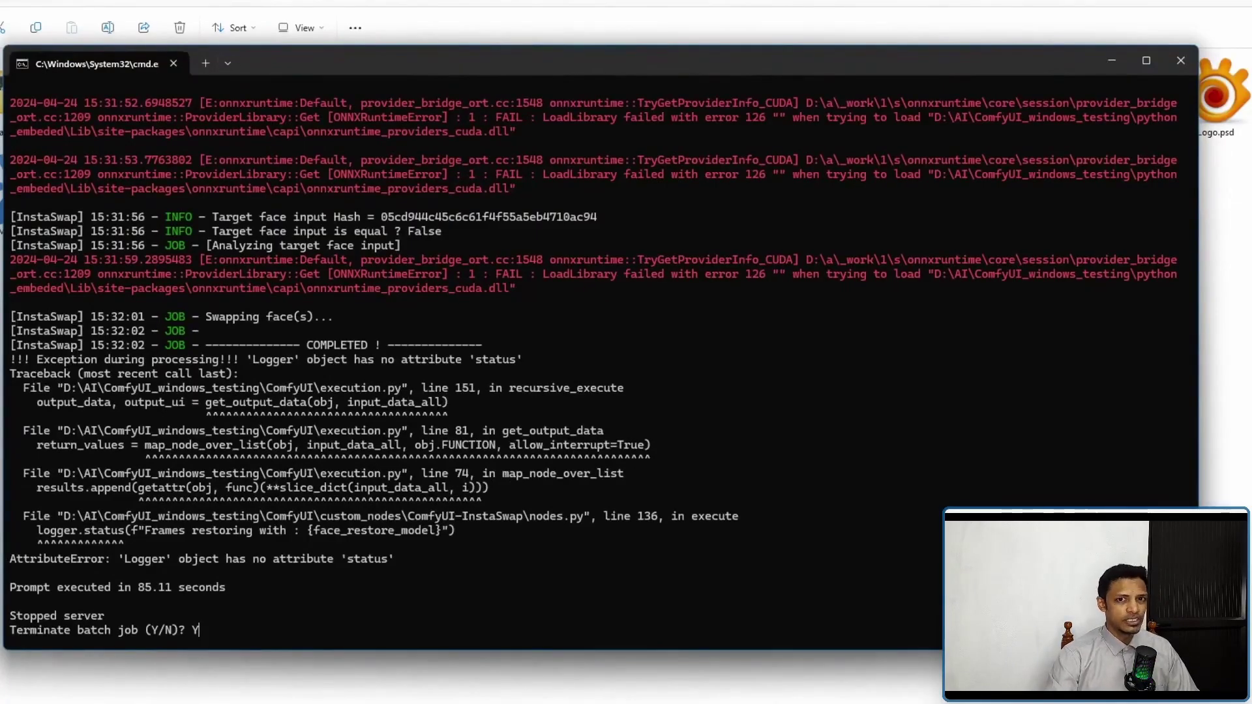
Step: Restart the ComfyUI server to load the edited nodes.py and enlarge the Save Image result
{"action": "key", "text": "Return"}
{"action": "key", "text": "Up"}
{"action": "key", "text": "Return"}
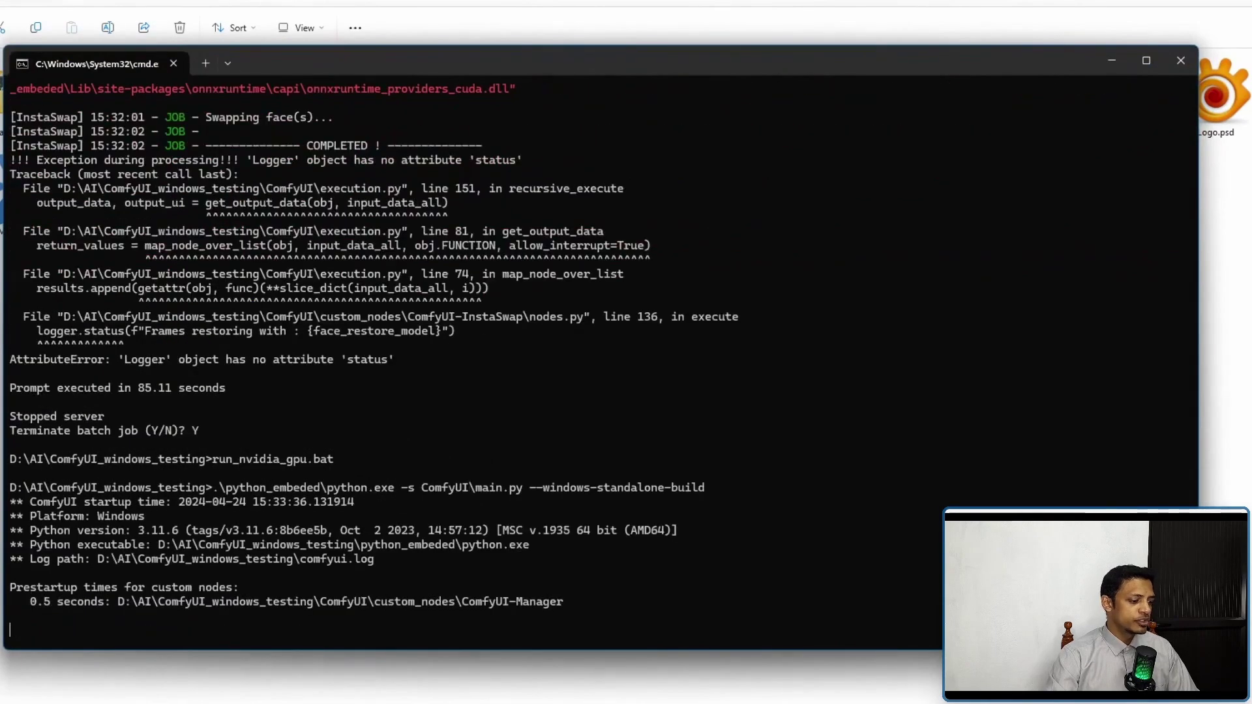
{"action": "scroll", "coordinate": [824, 525], "scroll_direction": "up", "scroll_amount": 5}
{"action": "scroll", "coordinate": [823, 525], "scroll_direction": "down", "scroll_amount": 5}
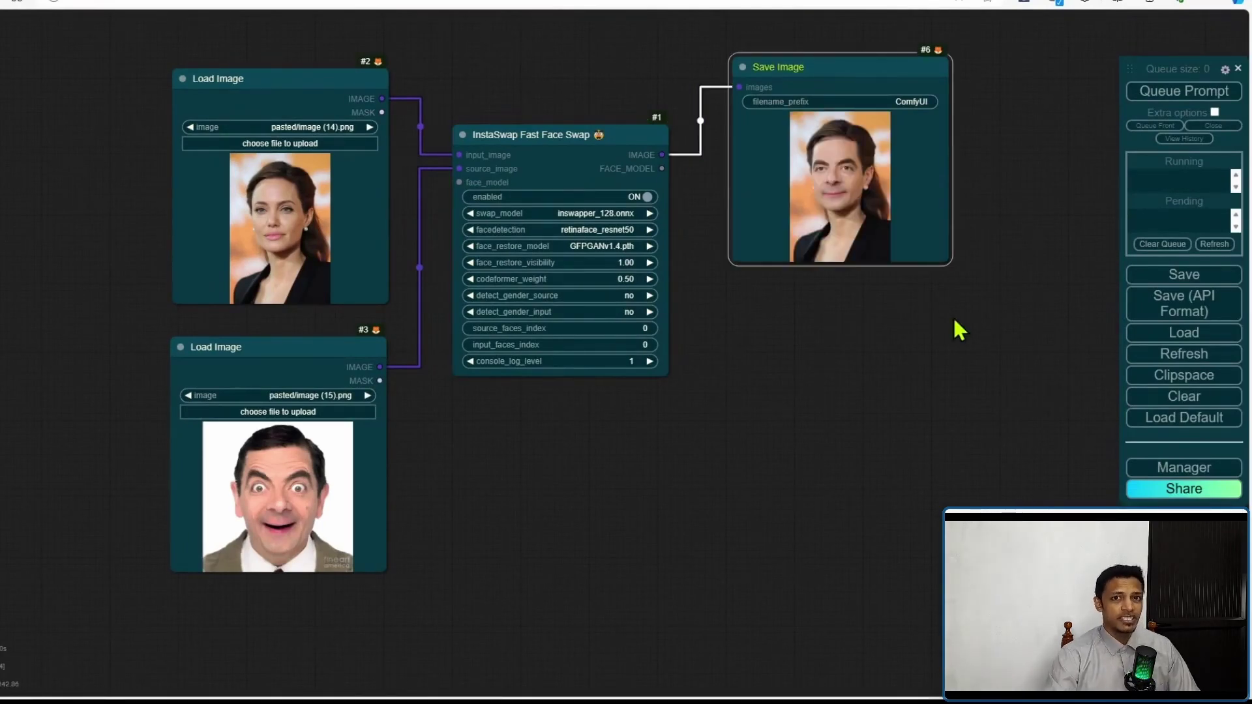
{"action": "left_click_drag", "start_coordinate": [952, 264], "coordinate": [1036, 556]}
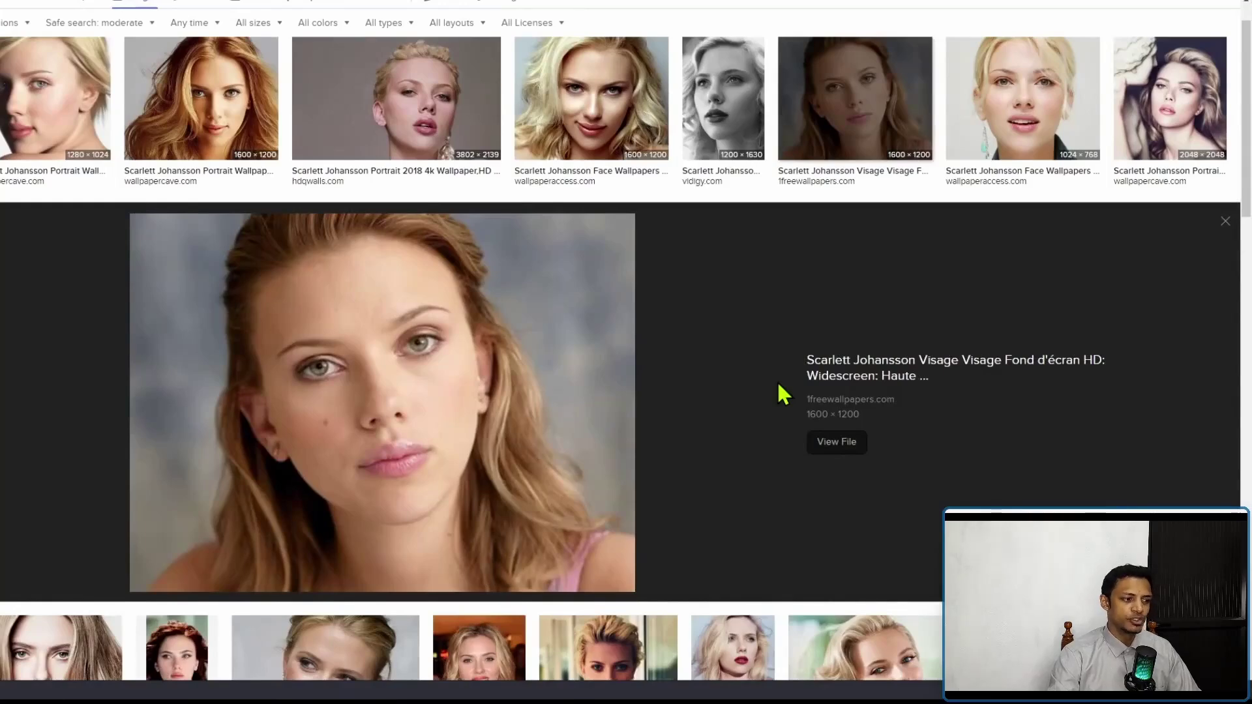
Step: Capture a square region around the new woman's face in the preview
{"action": "key", "text": "ctrl+Print"}
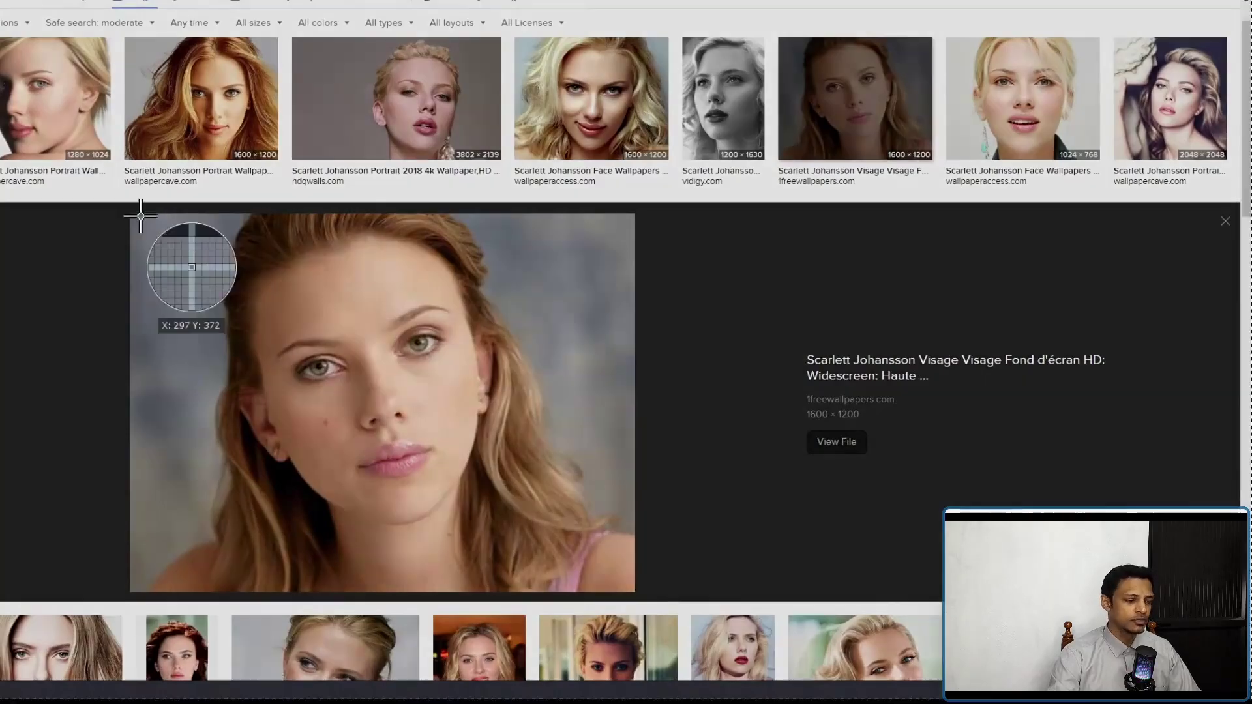
{"action": "left_click_drag", "start_coordinate": [201, 219], "coordinate": [551, 568]}
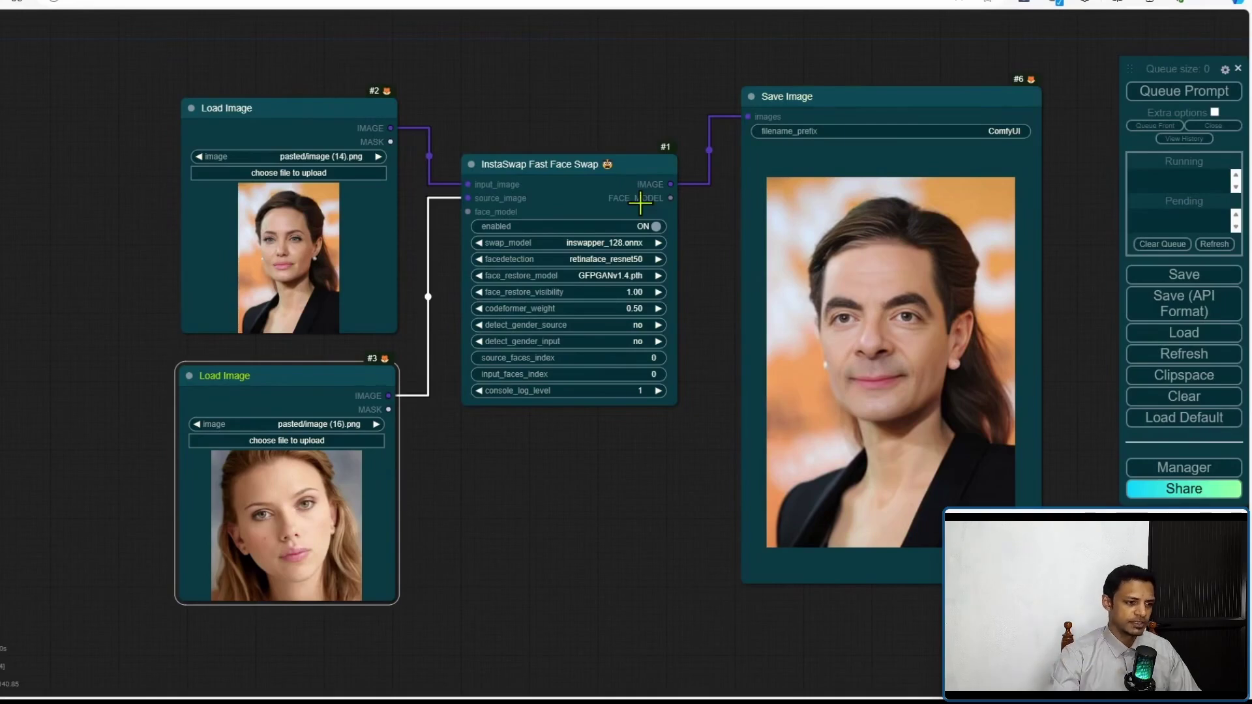
Step: View the new face-swap result, then open the Code Crafters Corner Patreon page
{"action": "left_click", "coordinate": [627, 517]}
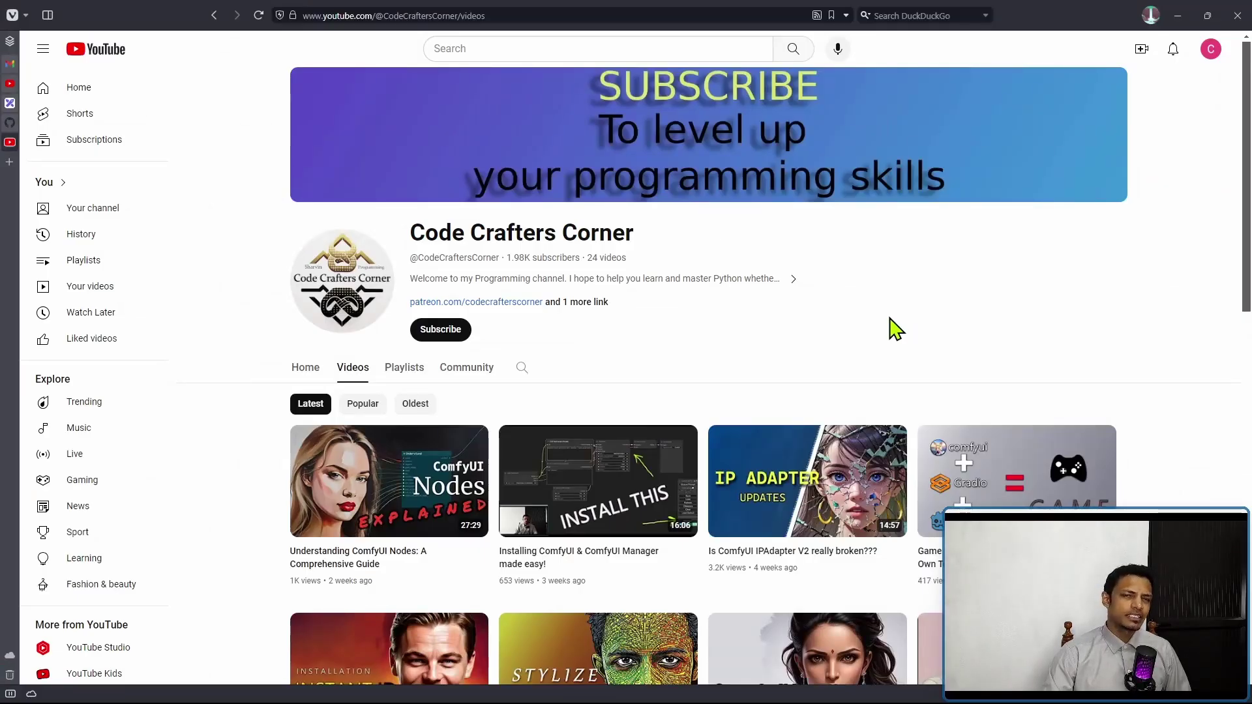
{"action": "left_click", "coordinate": [496, 302]}
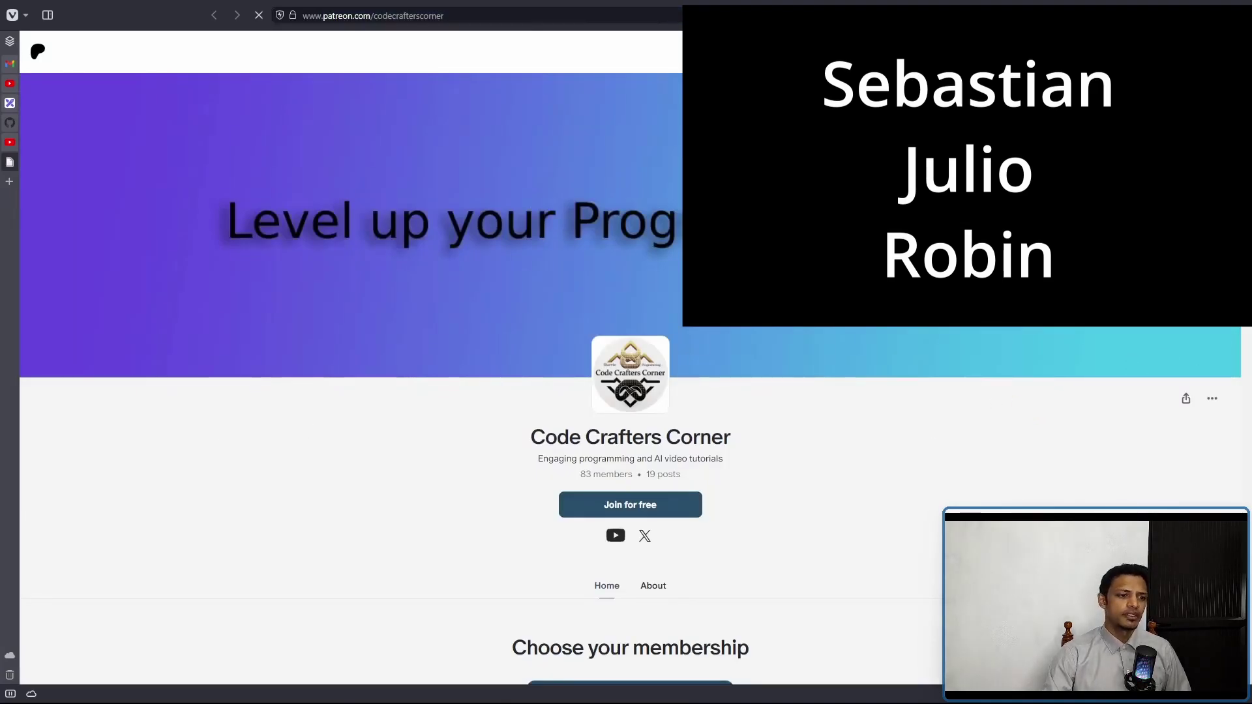
{"action": "scroll", "coordinate": [450, 461], "scroll_direction": "down", "scroll_amount": 2}
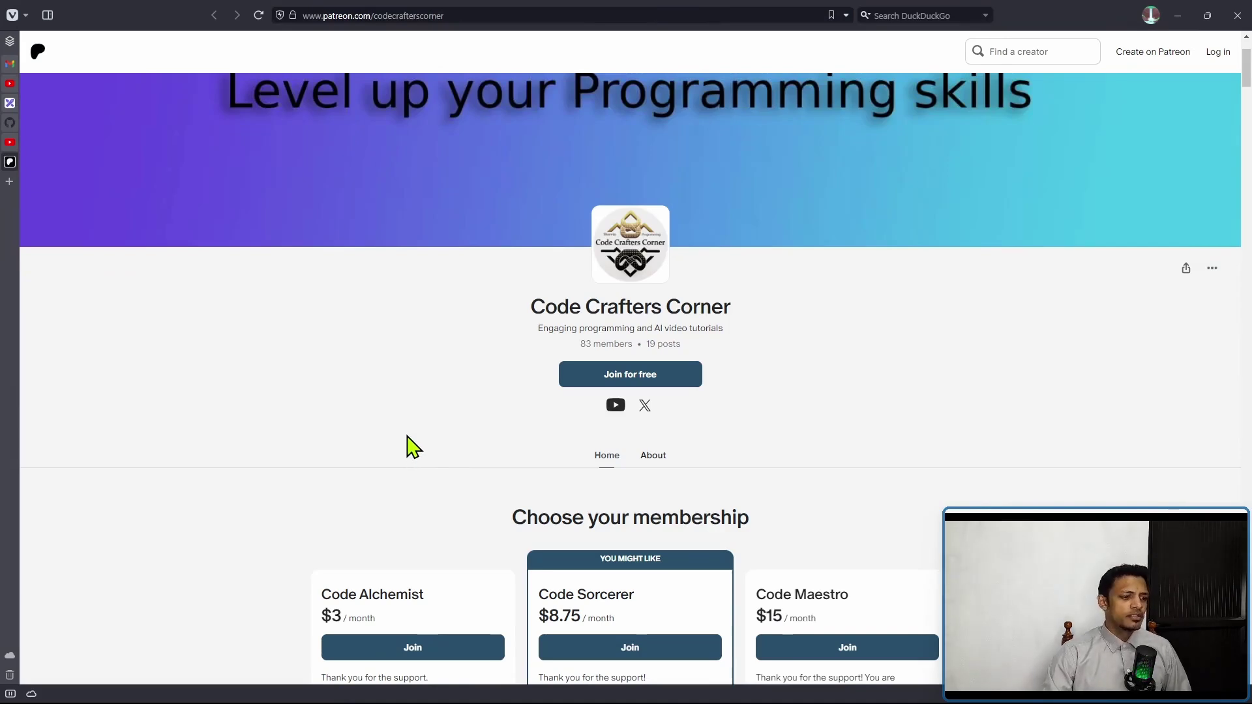
{"action": "scroll", "coordinate": [413, 447], "scroll_direction": "down", "scroll_amount": 2}
{"action": "scroll", "coordinate": [400, 419], "scroll_direction": "up", "scroll_amount": 1}
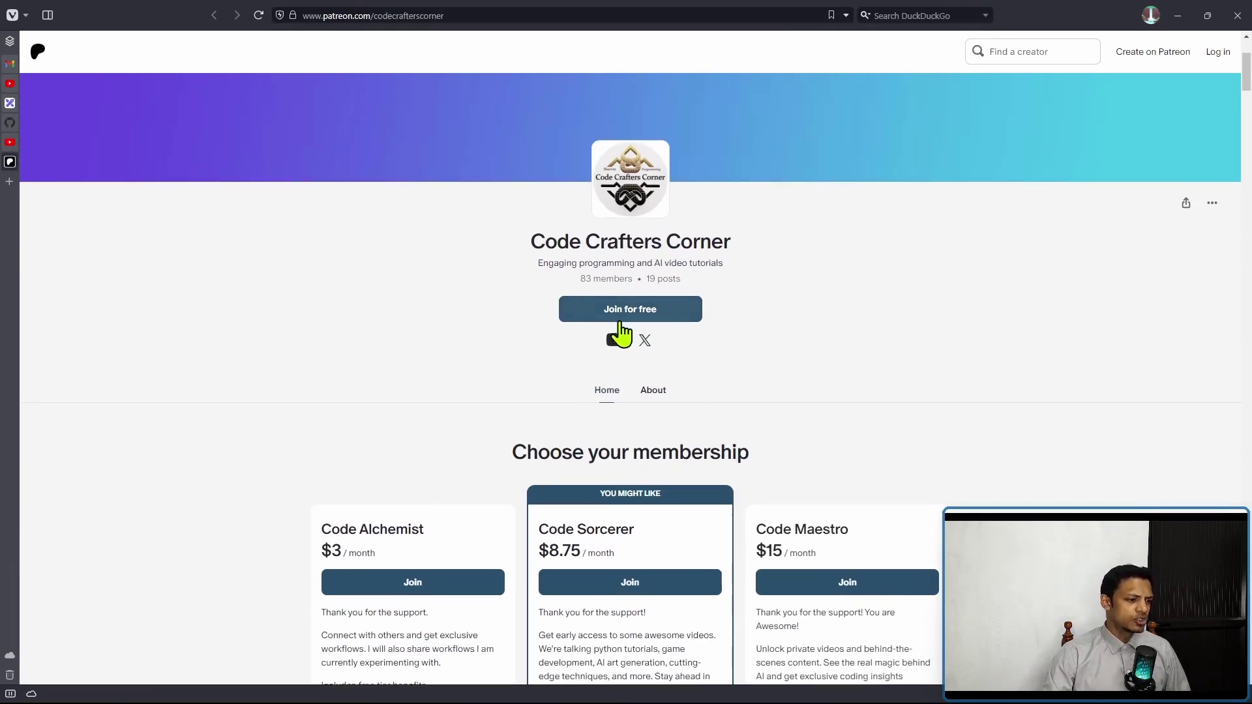
{"action": "scroll", "coordinate": [237, 428], "scroll_direction": "down", "scroll_amount": 15}
{"action": "scroll", "coordinate": [240, 427], "scroll_direction": "down", "scroll_amount": 10}
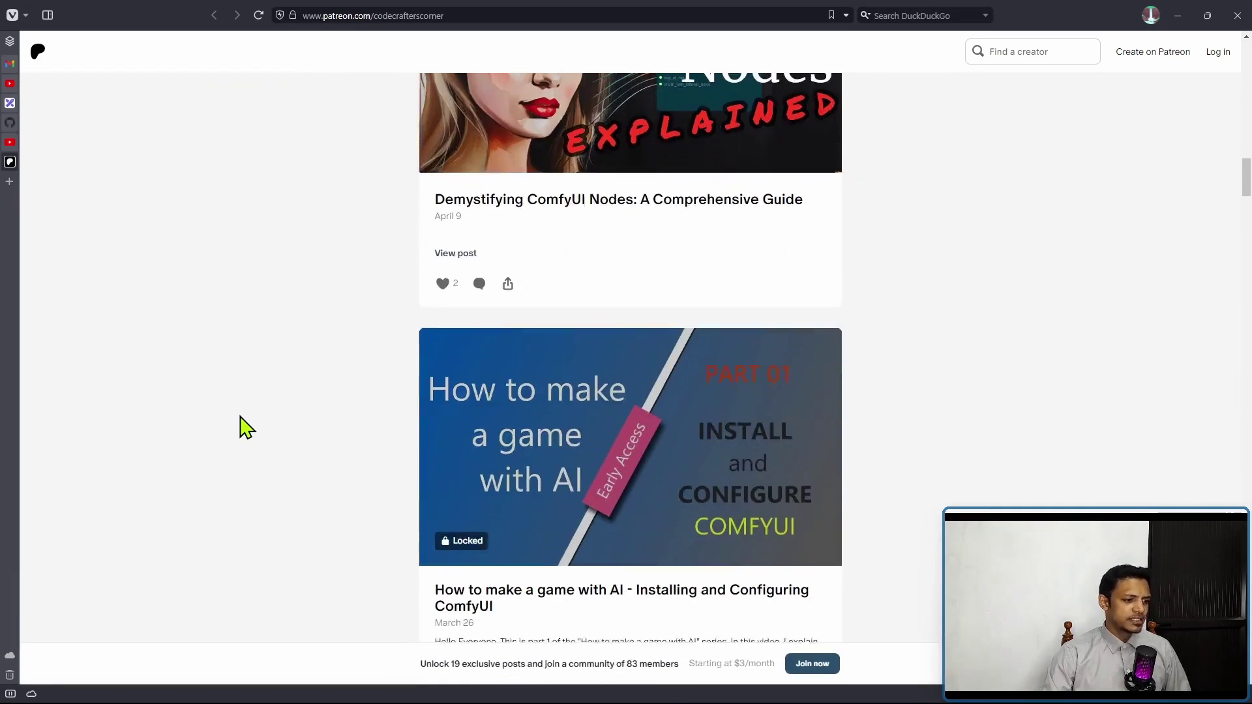
{"action": "scroll", "coordinate": [240, 428], "scroll_direction": "up", "scroll_amount": 10}
{"action": "scroll", "coordinate": [246, 428], "scroll_direction": "up", "scroll_amount": 9}
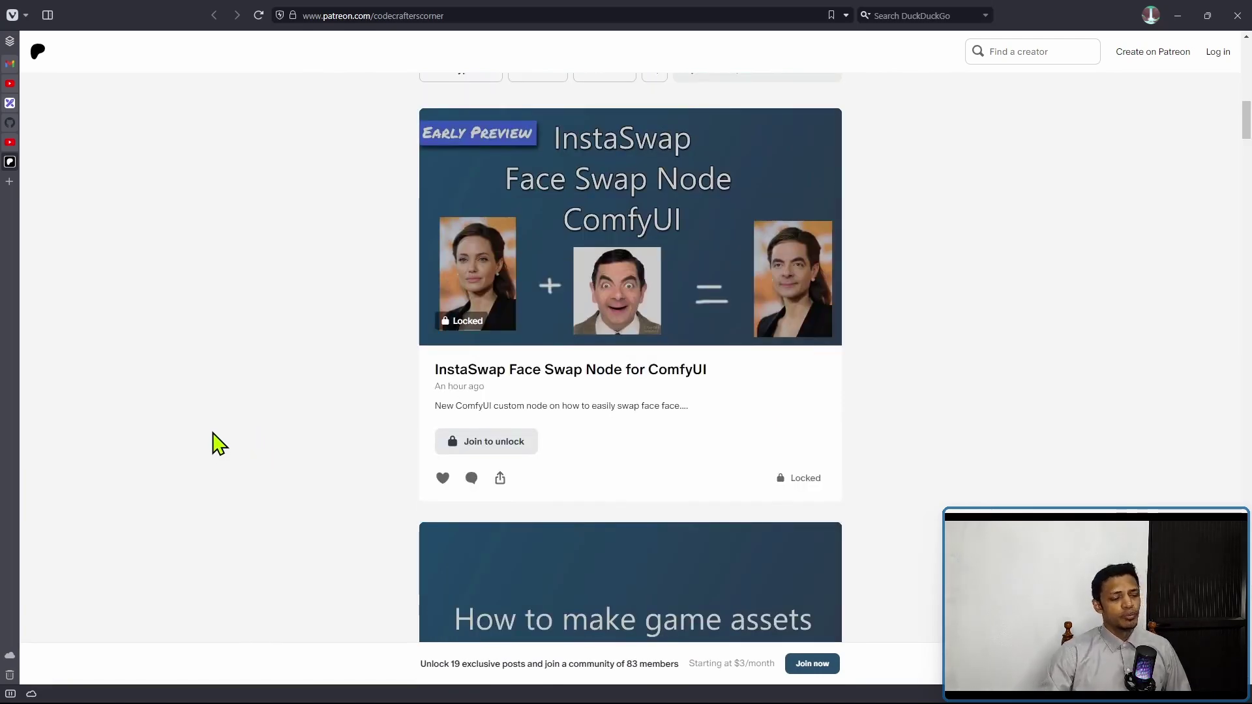
{"action": "scroll", "coordinate": [216, 444], "scroll_direction": "up", "scroll_amount": 9}
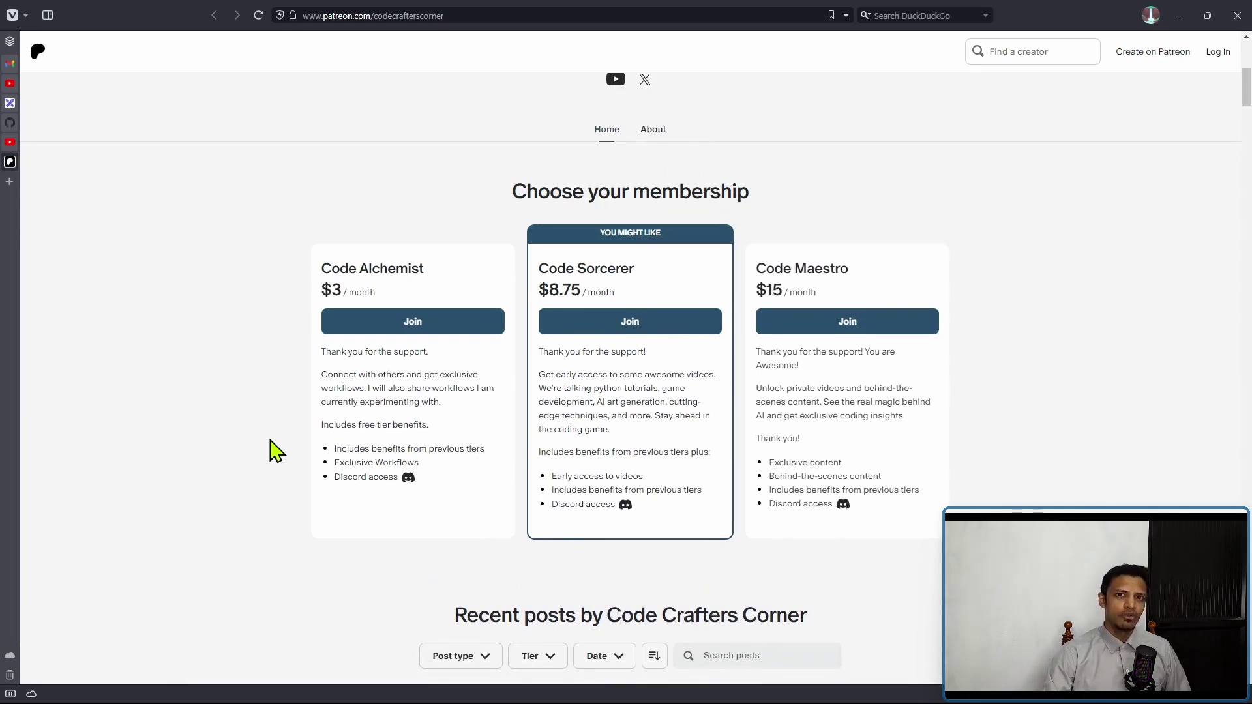
{"action": "scroll", "coordinate": [274, 450], "scroll_direction": "down", "scroll_amount": 8}
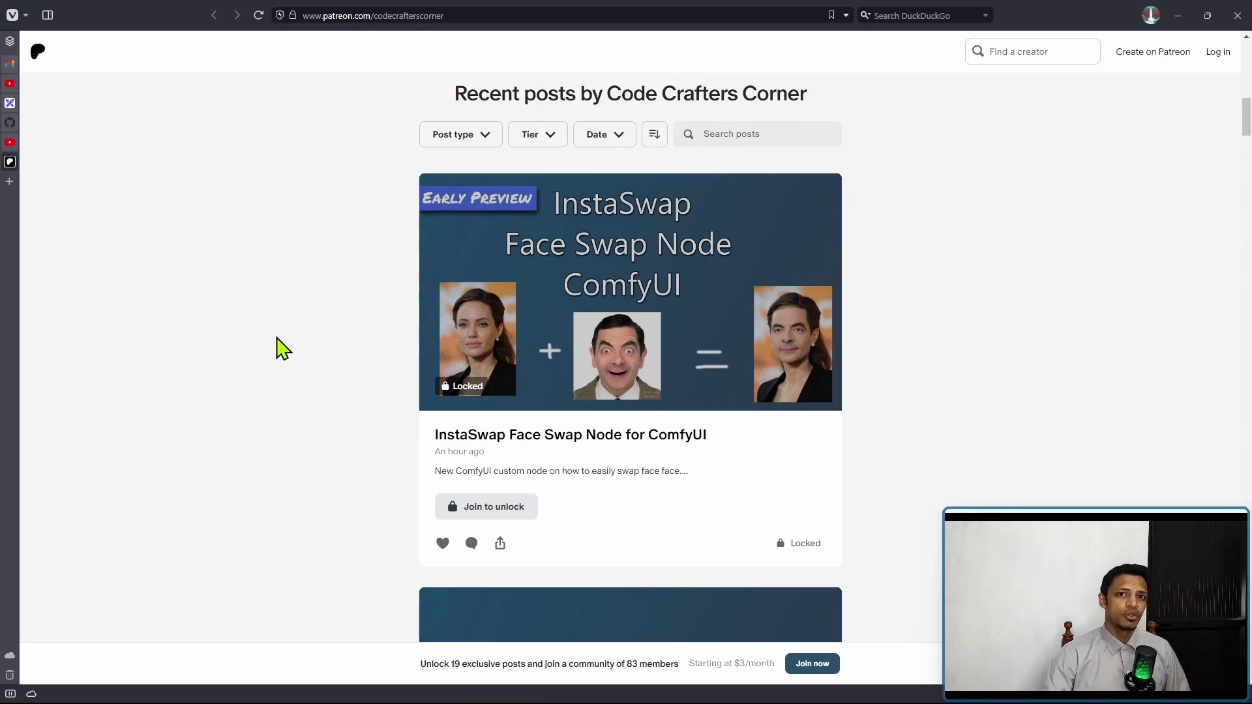
{"action": "scroll", "coordinate": [297, 337], "scroll_direction": "down", "scroll_amount": 9}
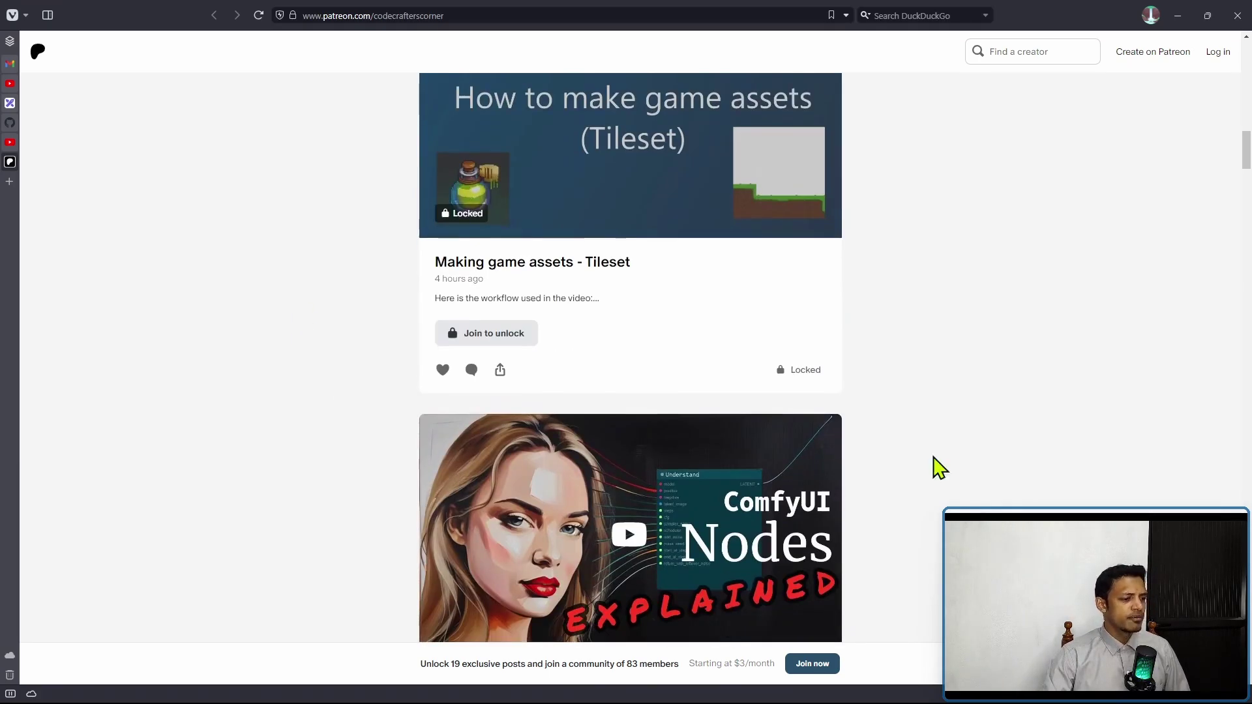
{"action": "scroll", "coordinate": [209, 433], "scroll_direction": "up", "scroll_amount": 2}
{"action": "scroll", "coordinate": [209, 433], "scroll_direction": "down", "scroll_amount": 7}
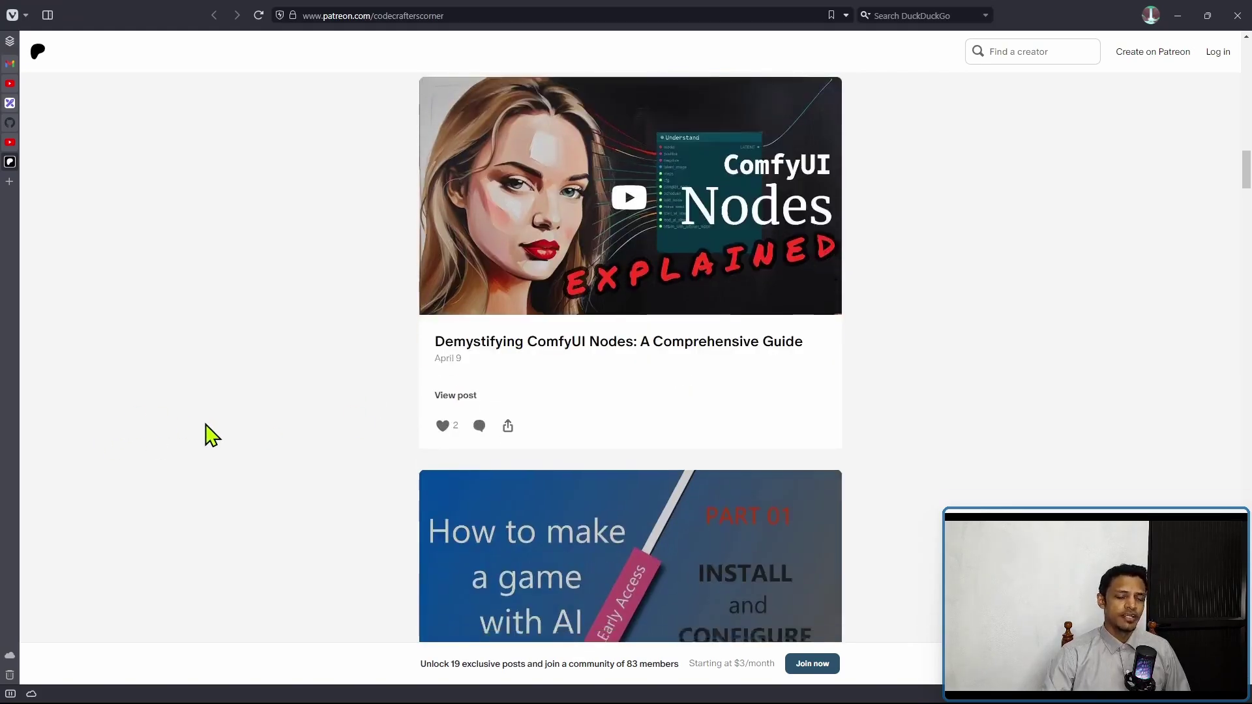